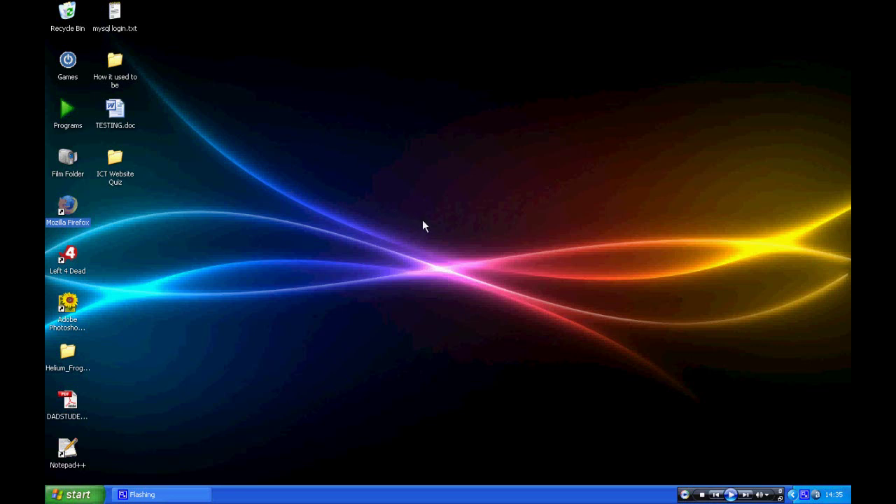
- Launch Firefox and search the web for 'monkeyjam'
{"action": "double_click", "coordinate": [68, 206]}
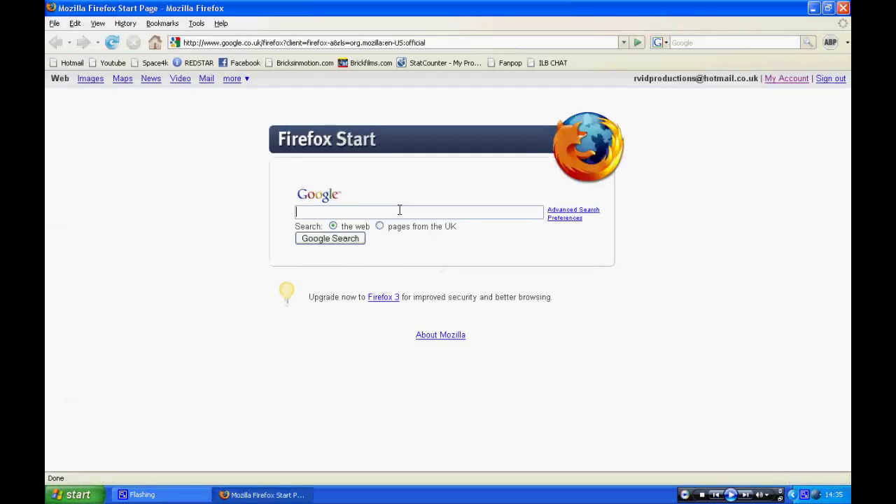
{"action": "type", "text": "monkey"}
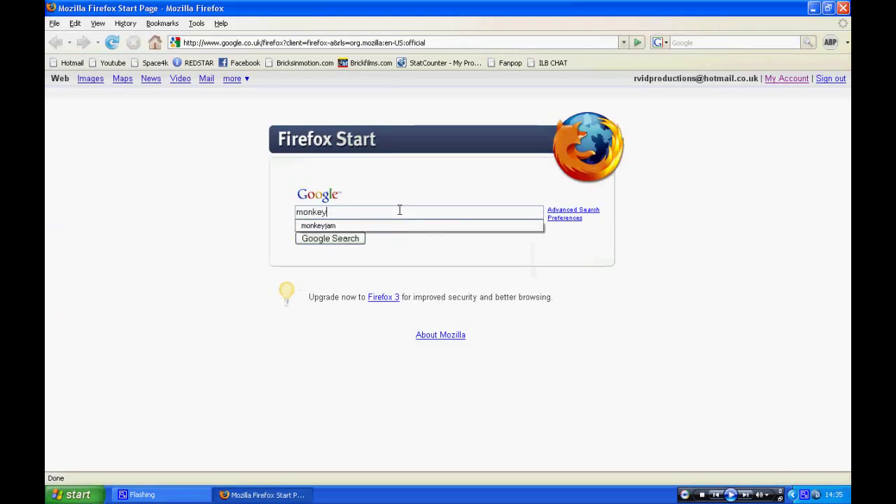
{"action": "type", "text": "jam"}
{"action": "key", "text": "Return"}
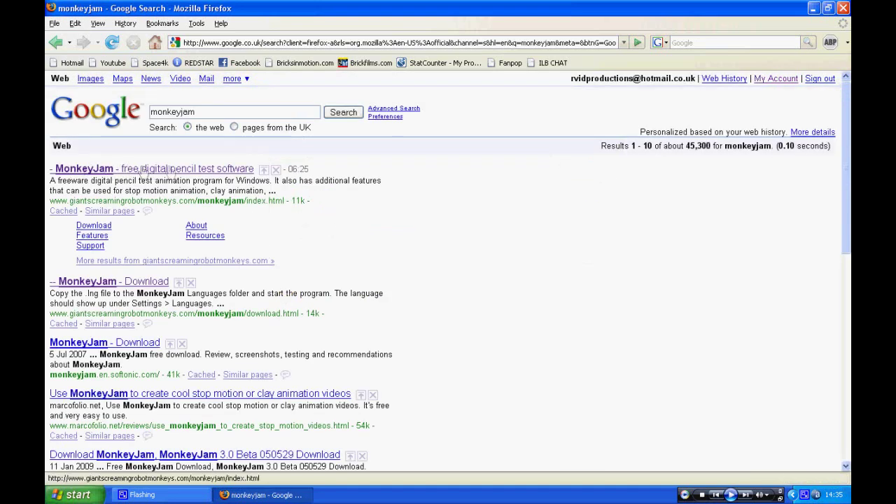
- Open the MonkeyJam homepage result and go to its download page
{"action": "left_click_drag", "start_coordinate": [71, 201], "coordinate": [186, 201]}
{"action": "left_click", "coordinate": [180, 171]}
{"action": "left_click", "coordinate": [180, 172]}
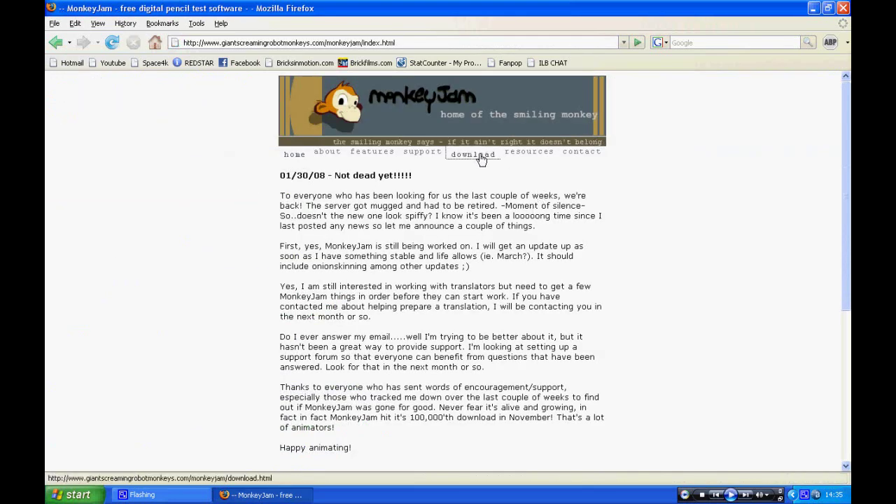
{"action": "left_click", "coordinate": [481, 158]}
- Put placeholder text in the download form's e-mail field, choose student, start the download, and dismiss the save prompt
{"action": "scroll", "coordinate": [402, 327], "scroll_direction": "down", "scroll_amount": 7}
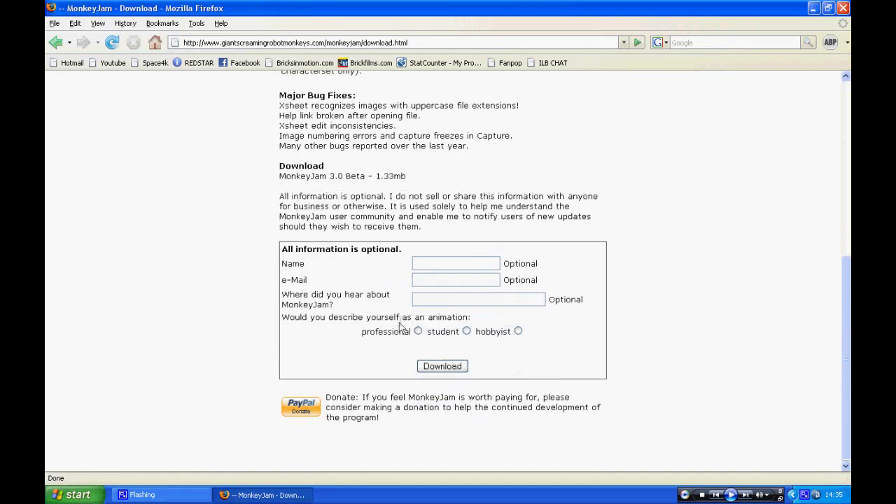
{"action": "left_click", "coordinate": [452, 278]}
{"action": "type", "text": "afawffaw"}
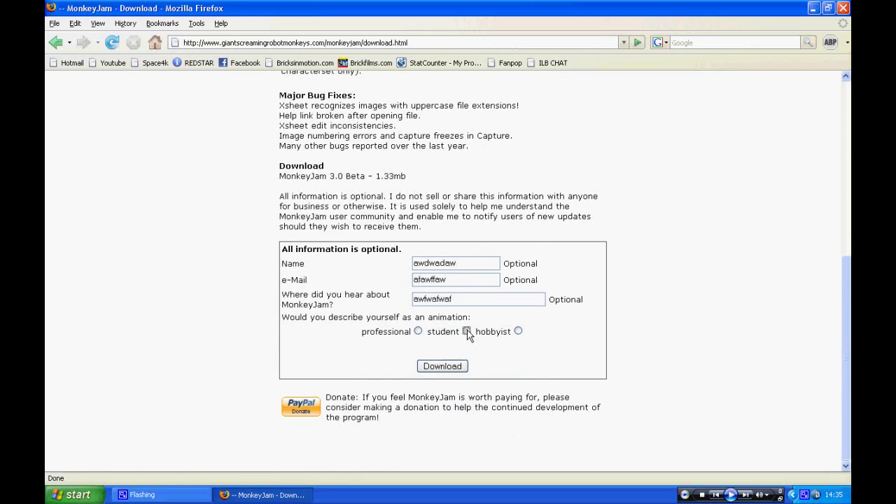
{"action": "left_click", "coordinate": [467, 332]}
{"action": "left_click", "coordinate": [456, 368]}
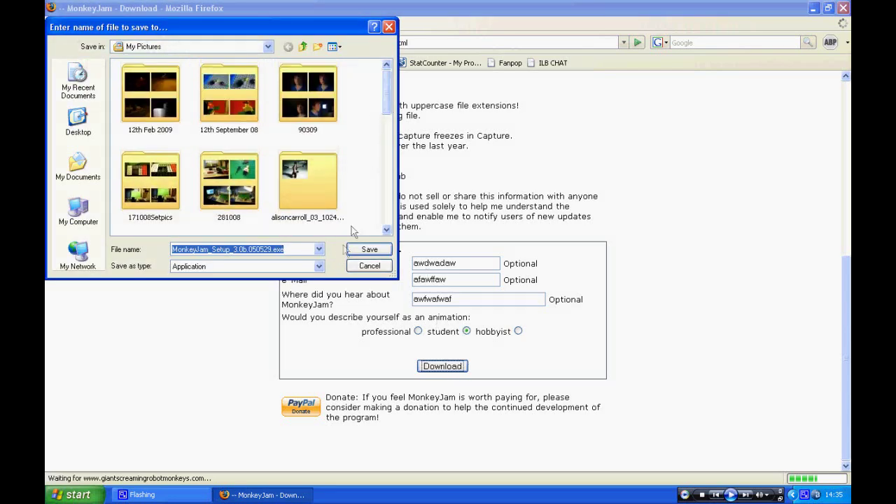
{"action": "left_click", "coordinate": [390, 28]}
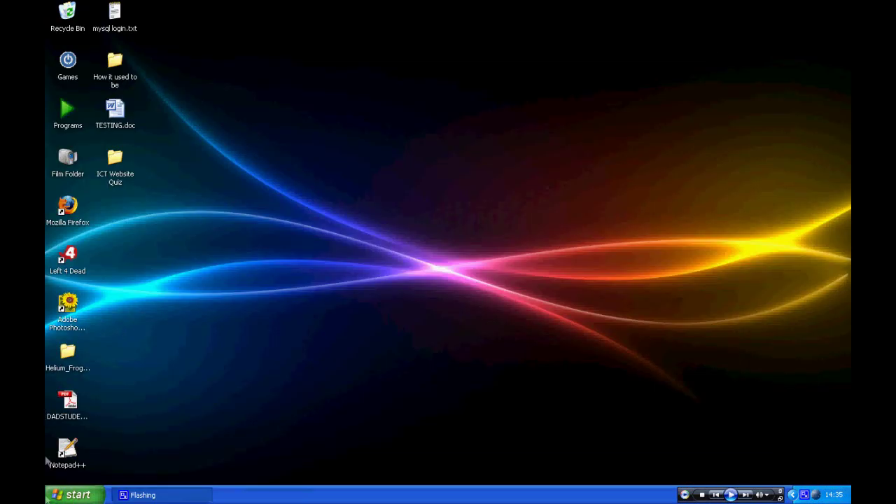
- Launch MonkeyJam from Start > All Programs > MonkeyJam
{"action": "left_click", "coordinate": [74, 495]}
{"action": "mouse_move", "coordinate": [120, 449]}
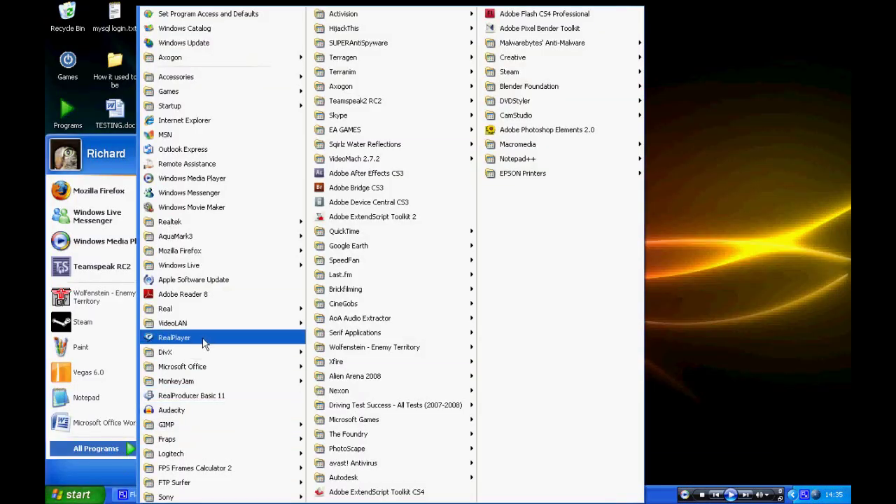
{"action": "mouse_move", "coordinate": [280, 381]}
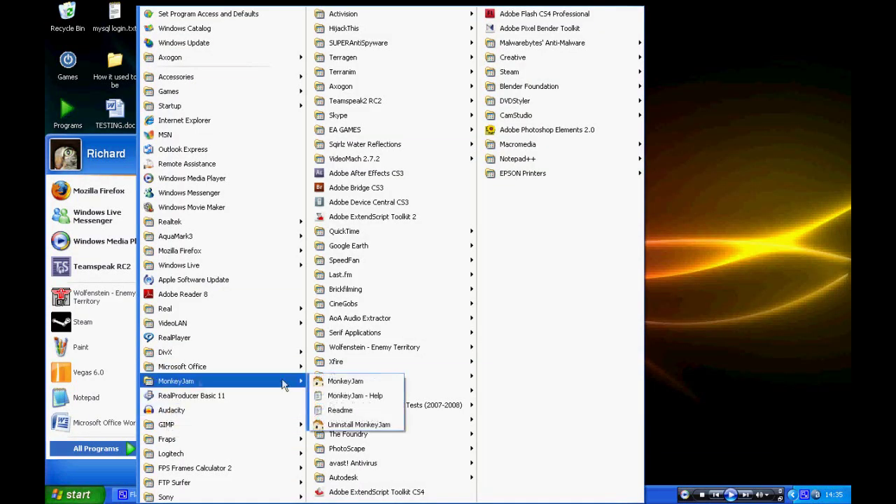
{"action": "left_click", "coordinate": [352, 382]}
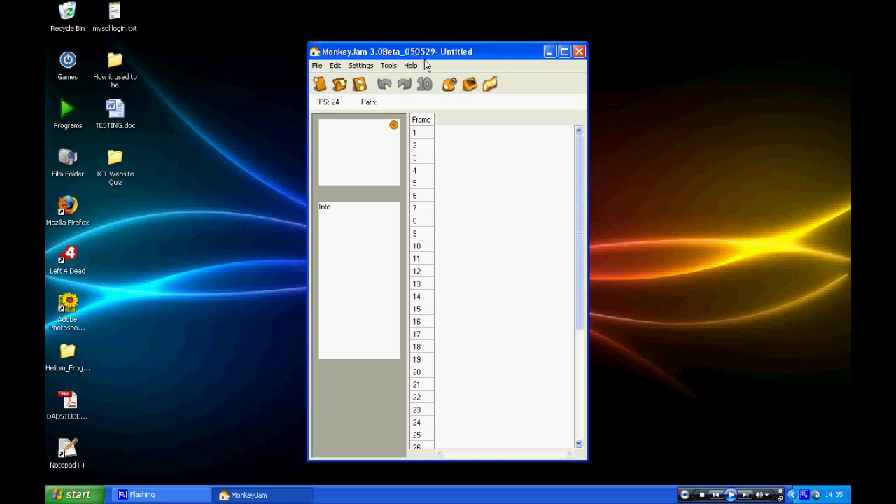
- Move the MonkeyJam window toward the left of the desktop and show the File menu
{"action": "mouse_move", "coordinate": [446, 54]}
{"action": "left_mouse_down"}
{"action": "mouse_move", "coordinate": [458, 47]}
{"action": "mouse_move", "coordinate": [444, 53]}
{"action": "left_mouse_up"}
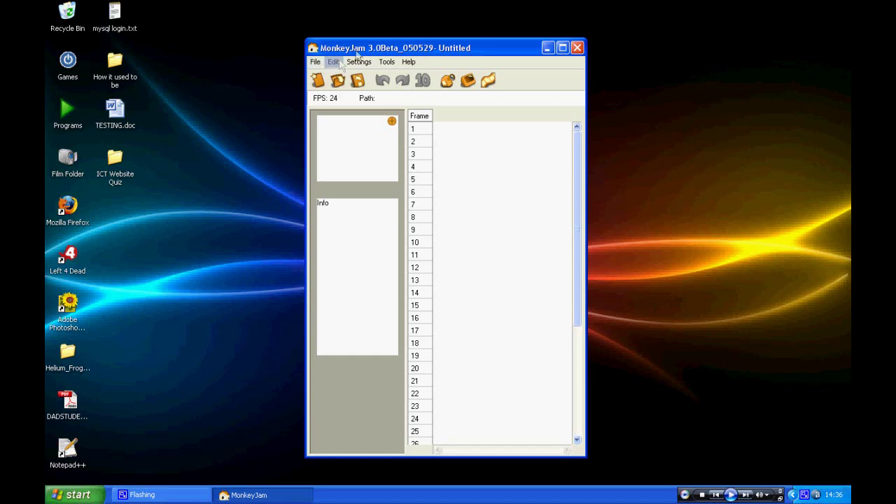
{"action": "left_click_drag", "start_coordinate": [377, 49], "coordinate": [243, 42]}
{"action": "left_click", "coordinate": [183, 54]}
{"action": "mouse_move", "coordinate": [201, 53]}
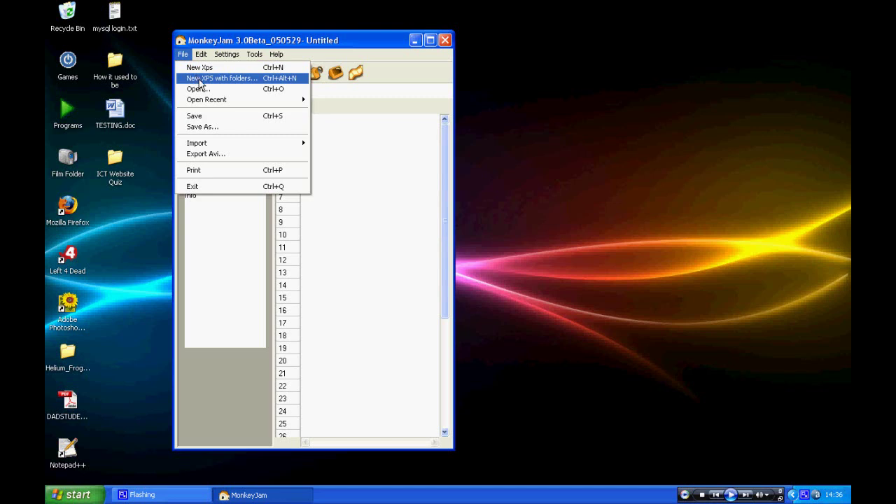
- Create the 'Tutorial' project at 15 FPS with 1 layer in Desktop's Film Folder
{"action": "left_click", "coordinate": [200, 78]}
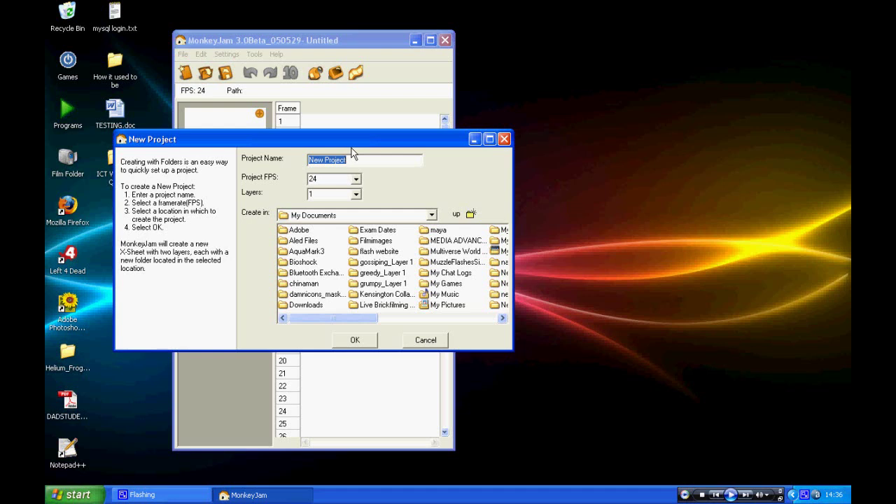
{"action": "type", "text": "Tutorial"}
{"action": "key", "text": "Tab"}
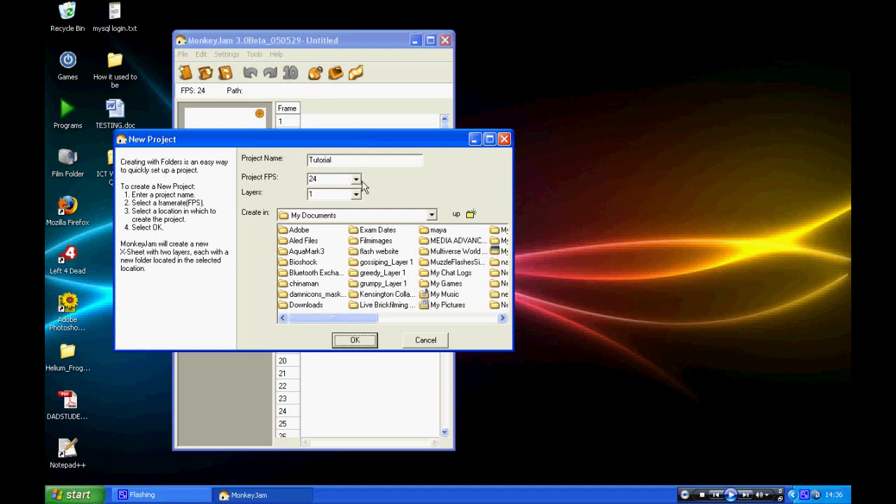
{"action": "left_click", "coordinate": [355, 179]}
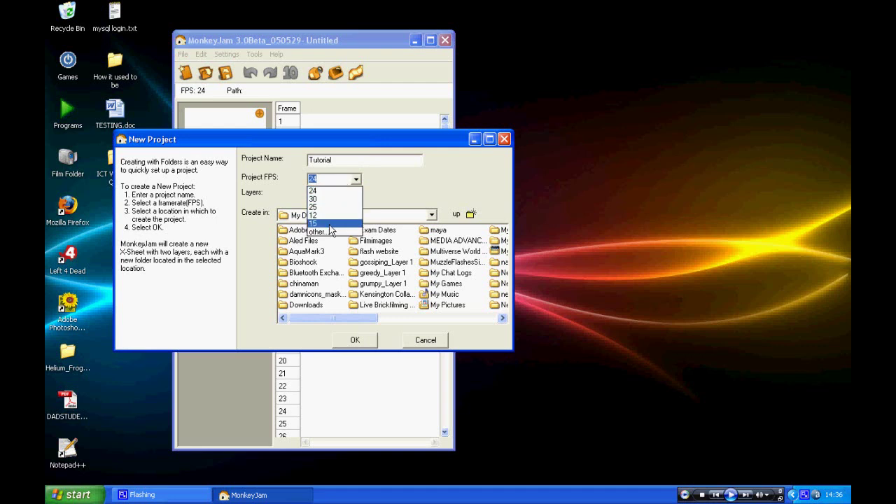
{"action": "left_click", "coordinate": [329, 224]}
{"action": "left_click", "coordinate": [357, 198]}
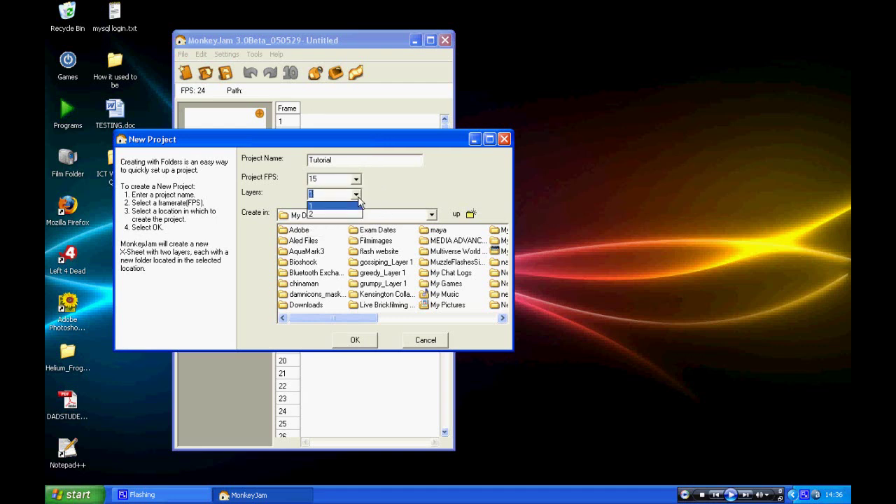
{"action": "left_click", "coordinate": [358, 201]}
{"action": "left_click", "coordinate": [431, 215]}
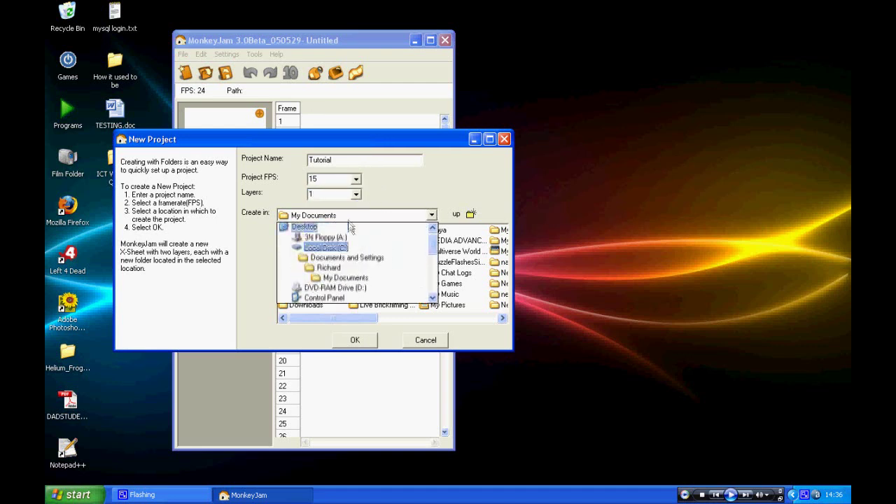
{"action": "left_click", "coordinate": [316, 230]}
{"action": "double_click", "coordinate": [308, 273]}
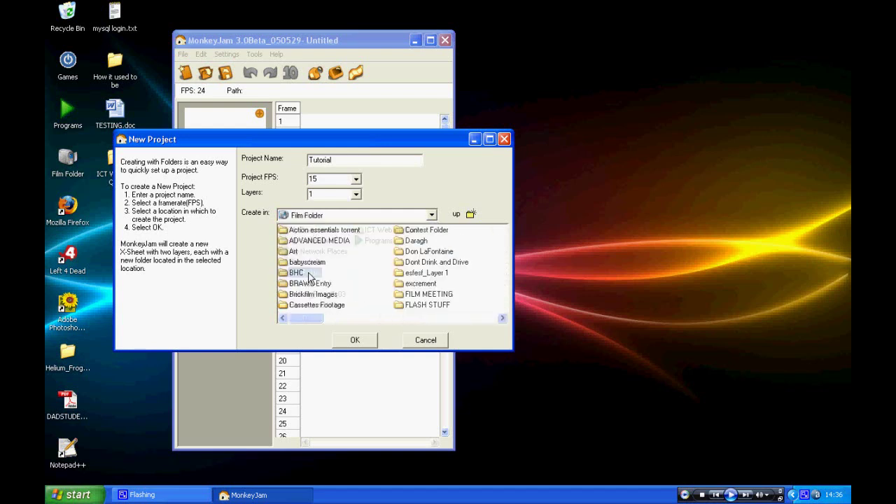
{"action": "left_click", "coordinate": [356, 340]}
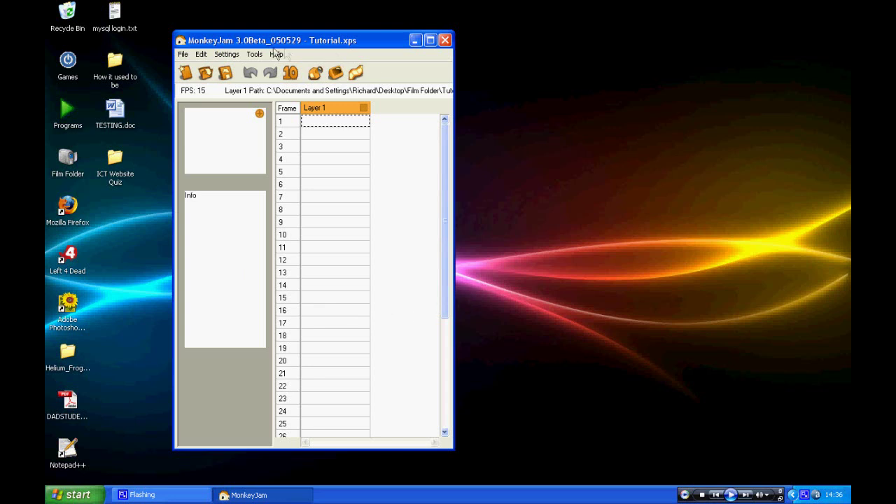
{"action": "left_click", "coordinate": [226, 55]}
{"action": "mouse_move", "coordinate": [249, 78]}
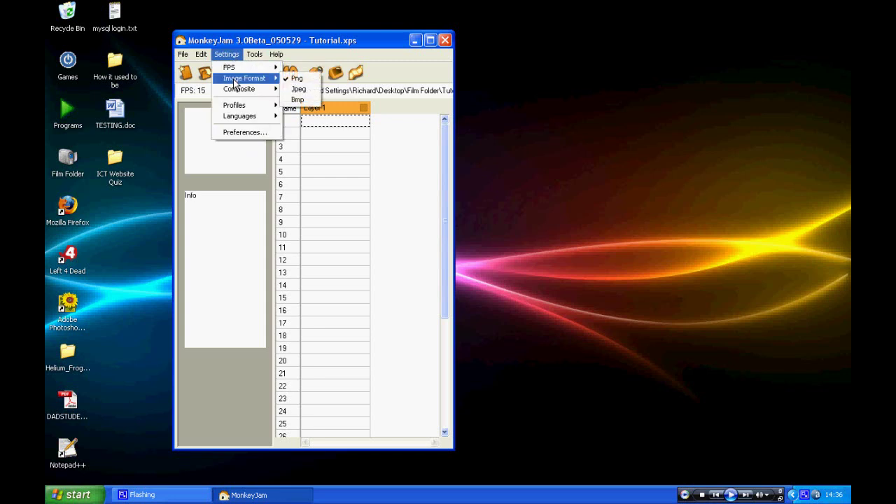
{"action": "mouse_move", "coordinate": [253, 58]}
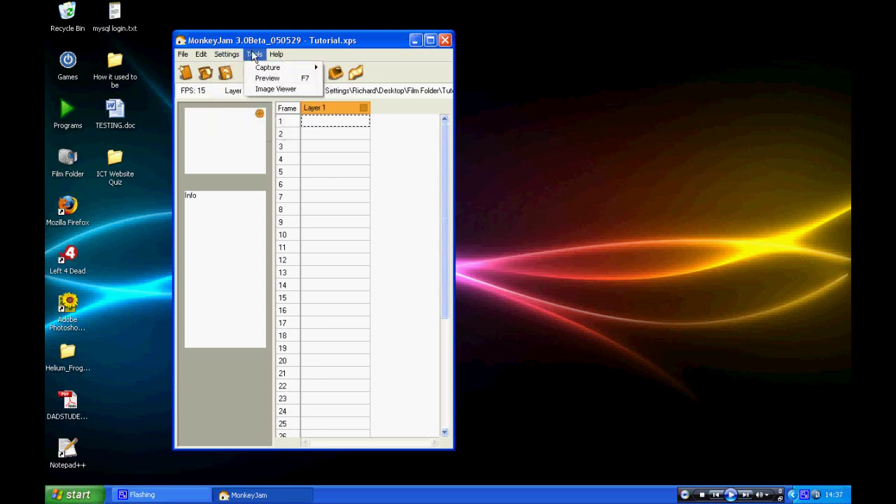
{"action": "left_click", "coordinate": [315, 74]}
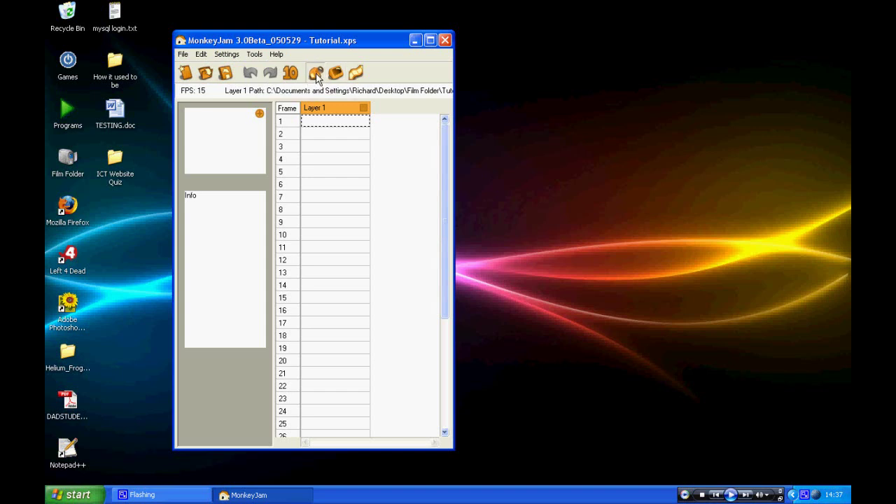
{"action": "left_click", "coordinate": [316, 79]}
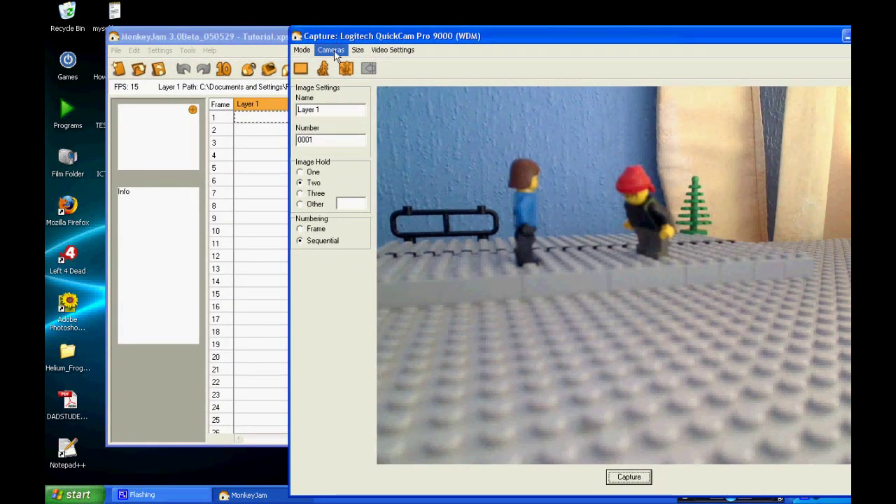
- Switch the webcam capture to Stop Motion mode at 800x600 and open the video device settings
{"action": "left_click", "coordinate": [330, 50]}
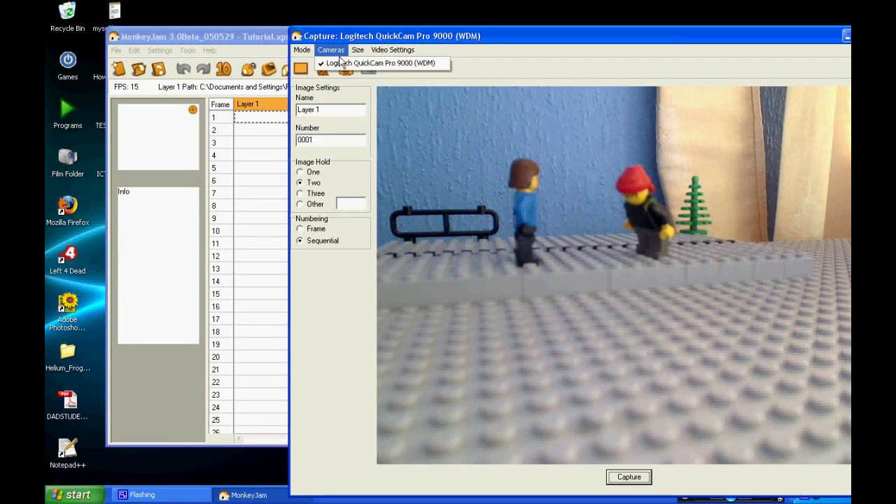
{"action": "mouse_move", "coordinate": [305, 49]}
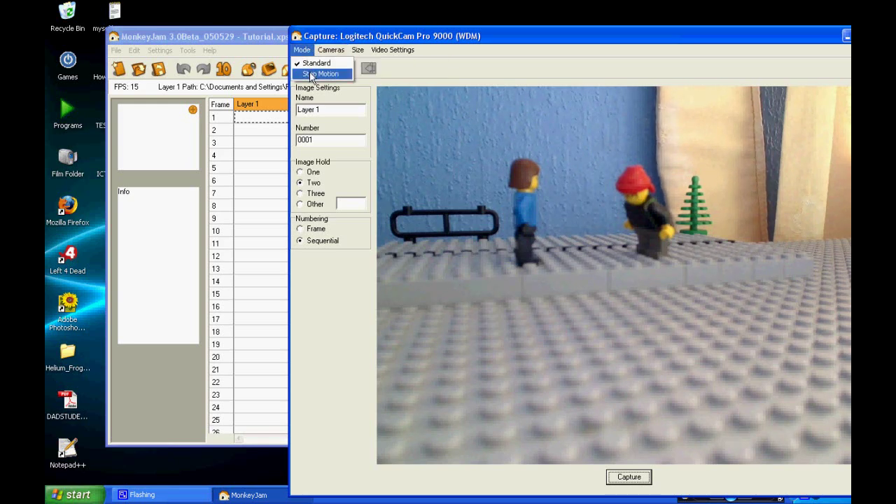
{"action": "left_click", "coordinate": [317, 74]}
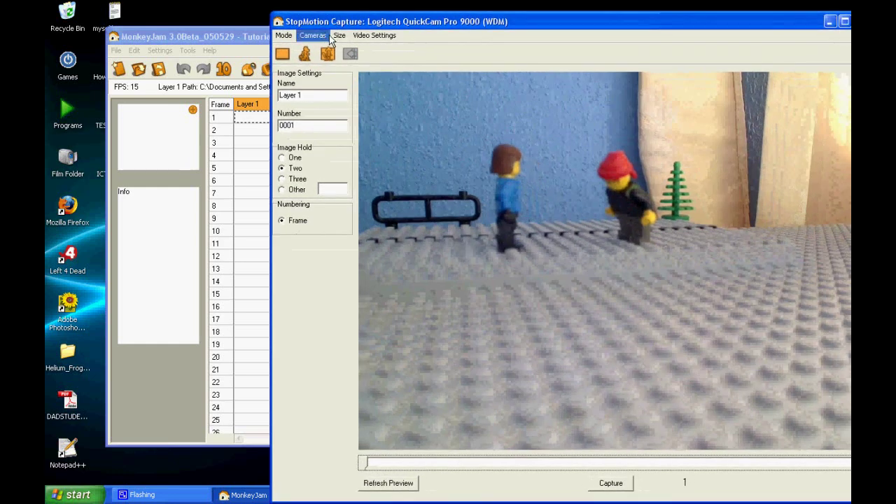
{"action": "left_click", "coordinate": [339, 35]}
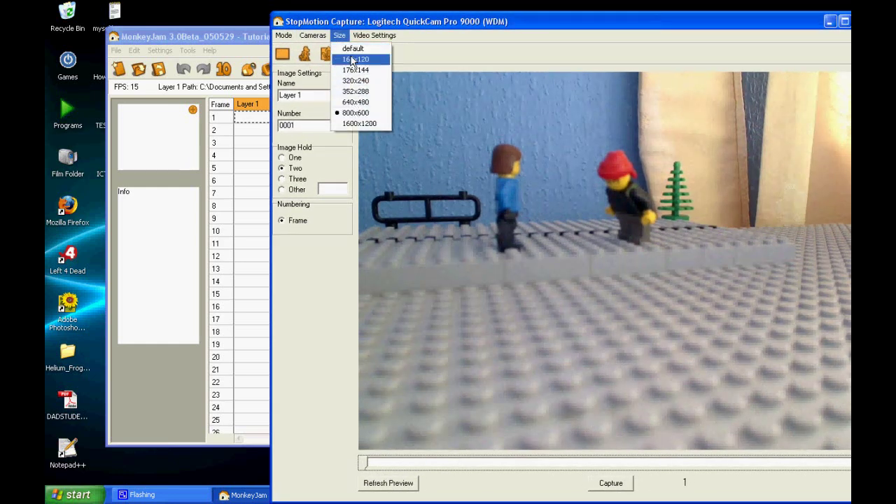
{"action": "left_click", "coordinate": [357, 113]}
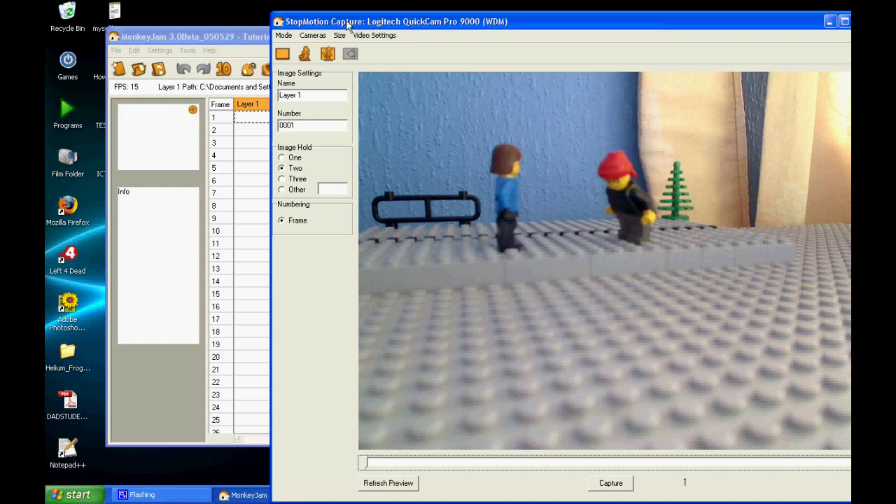
{"action": "left_click", "coordinate": [375, 36]}
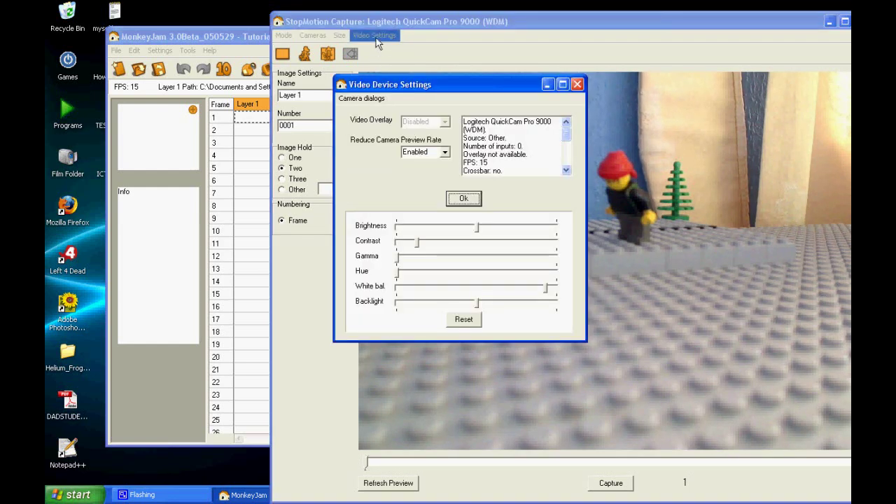
- Turn off the webcam's face tracking and auto gain, lower sharpness to 4627, and apply
{"action": "left_click", "coordinate": [369, 99]}
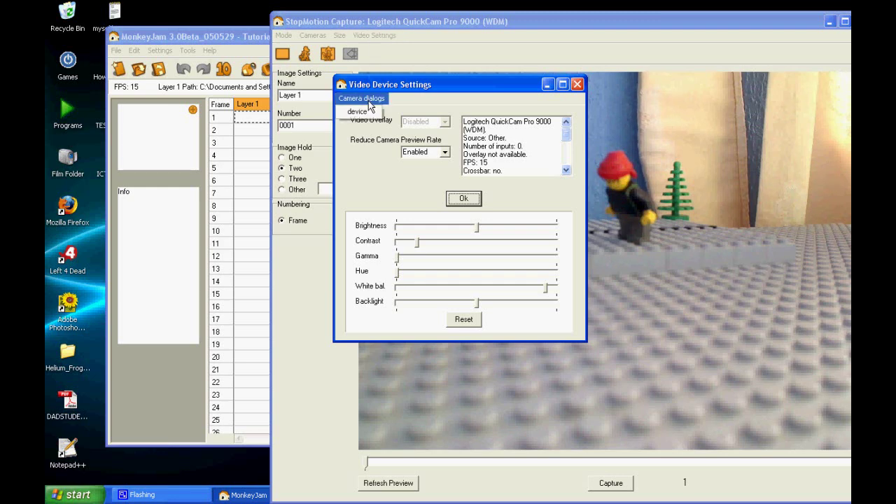
{"action": "left_click", "coordinate": [358, 112]}
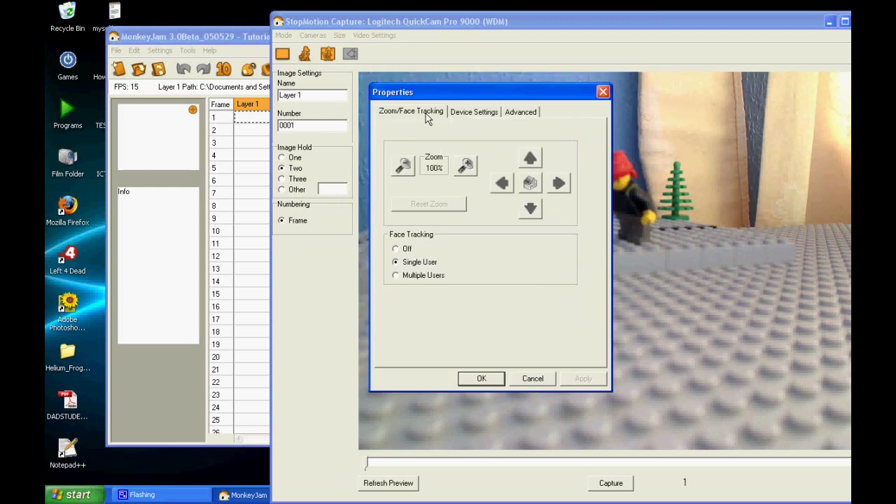
{"action": "left_click", "coordinate": [396, 249]}
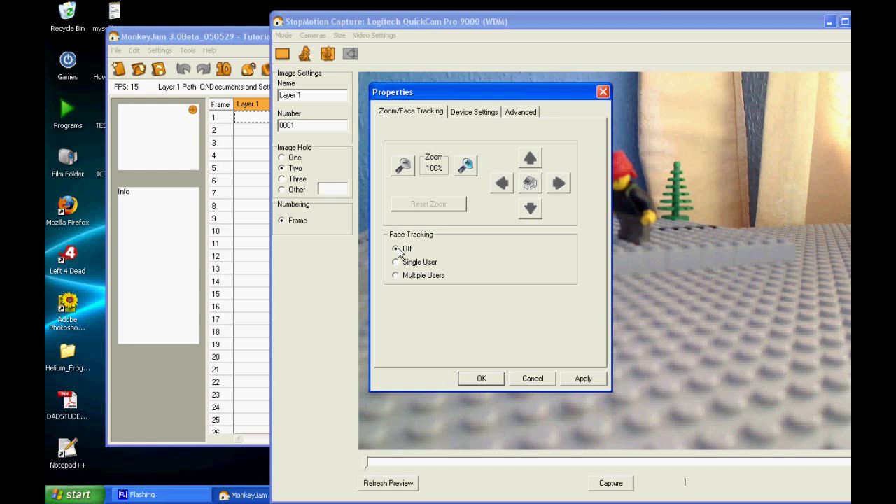
{"action": "left_click", "coordinate": [474, 112]}
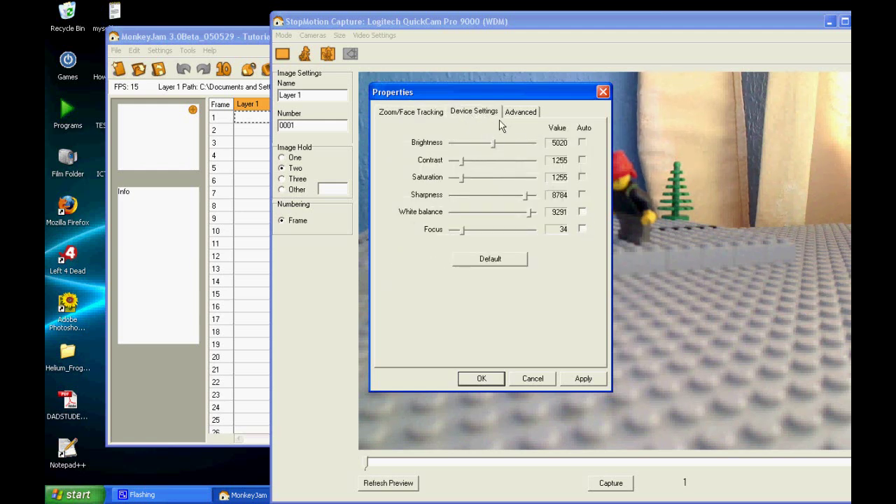
{"action": "left_click", "coordinate": [521, 111]}
{"action": "left_click", "coordinate": [448, 137]}
{"action": "left_click", "coordinate": [474, 112]}
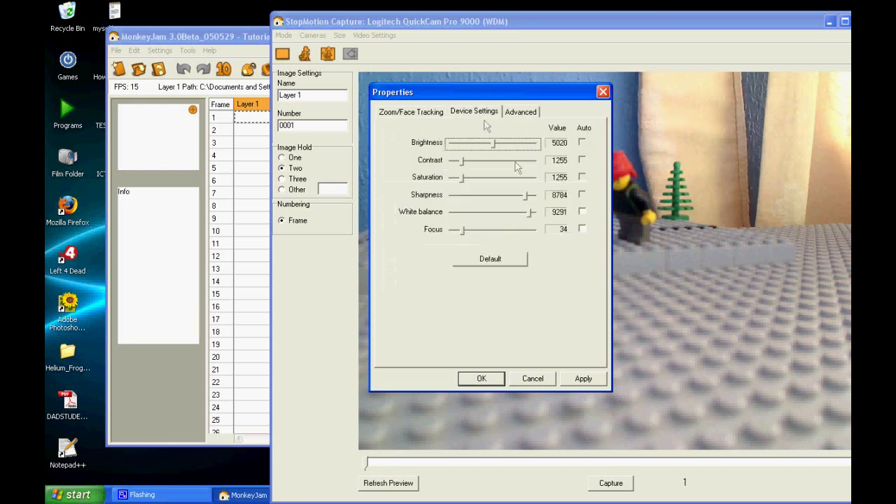
{"action": "left_click_drag", "start_coordinate": [525, 196], "coordinate": [493, 197]}
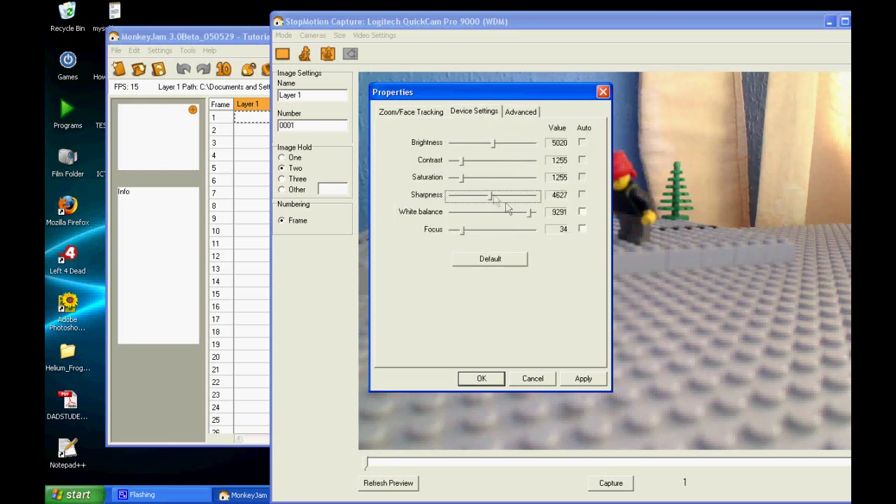
{"action": "left_click", "coordinate": [582, 378]}
{"action": "left_click", "coordinate": [477, 379]}
{"action": "left_click", "coordinate": [463, 199]}
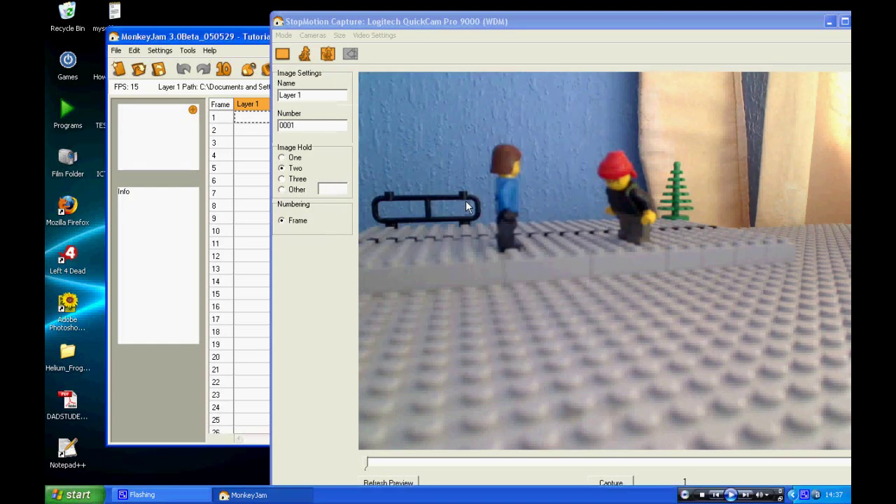
- Set the capture's Image Hold to One and arrange the capture and MonkeyJam windows side by side
{"action": "left_click_drag", "start_coordinate": [423, 27], "coordinate": [297, 21]}
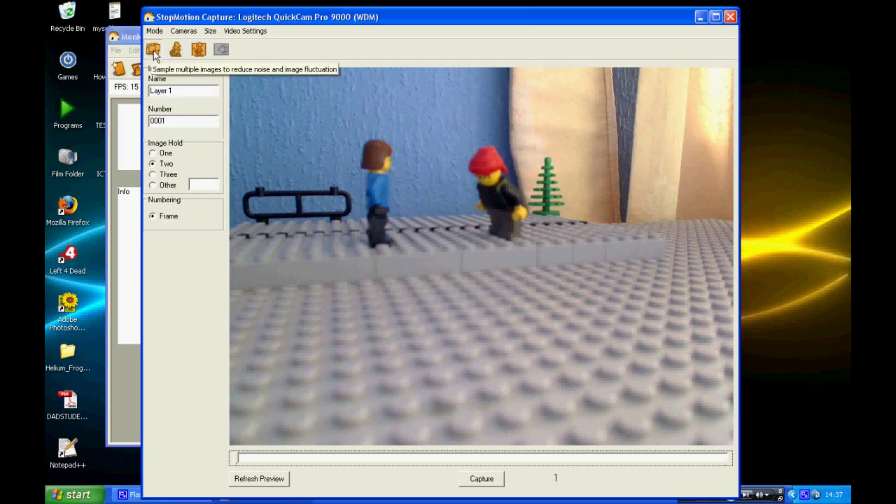
{"action": "left_click_drag", "start_coordinate": [214, 21], "coordinate": [213, 20]}
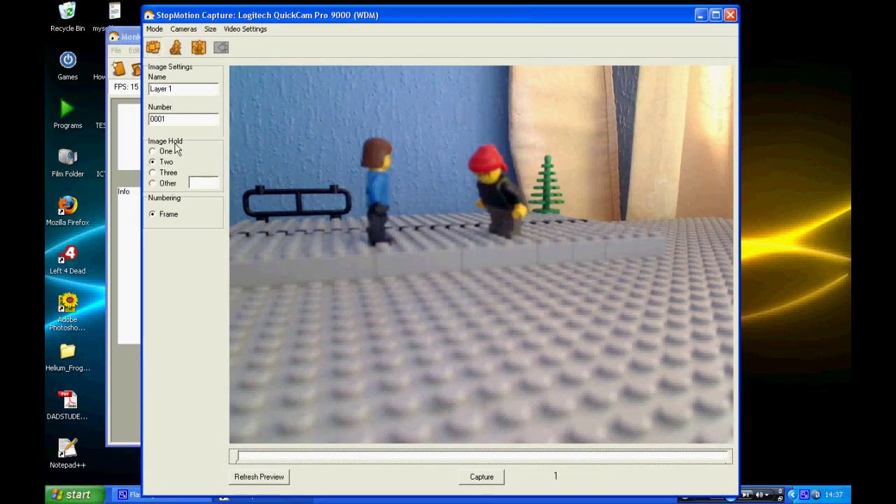
{"action": "left_click", "coordinate": [153, 151]}
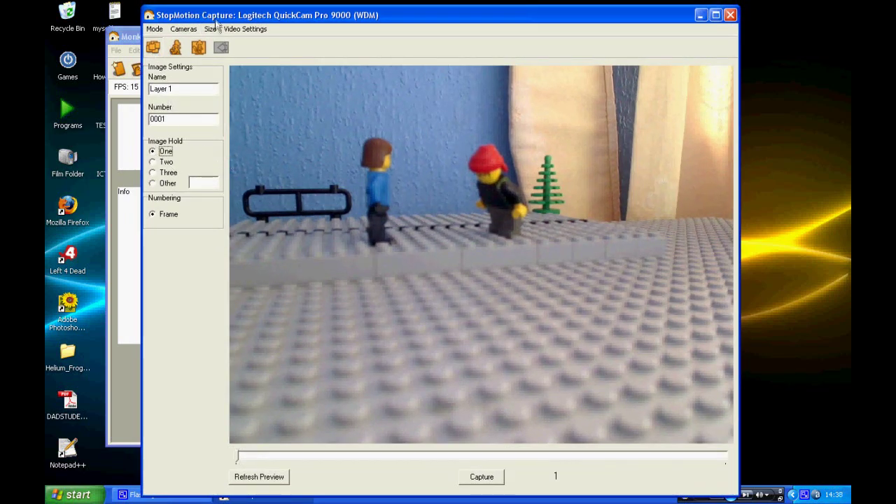
{"action": "left_click_drag", "start_coordinate": [217, 19], "coordinate": [277, 15]}
{"action": "left_click_drag", "start_coordinate": [176, 48], "coordinate": [143, 44]}
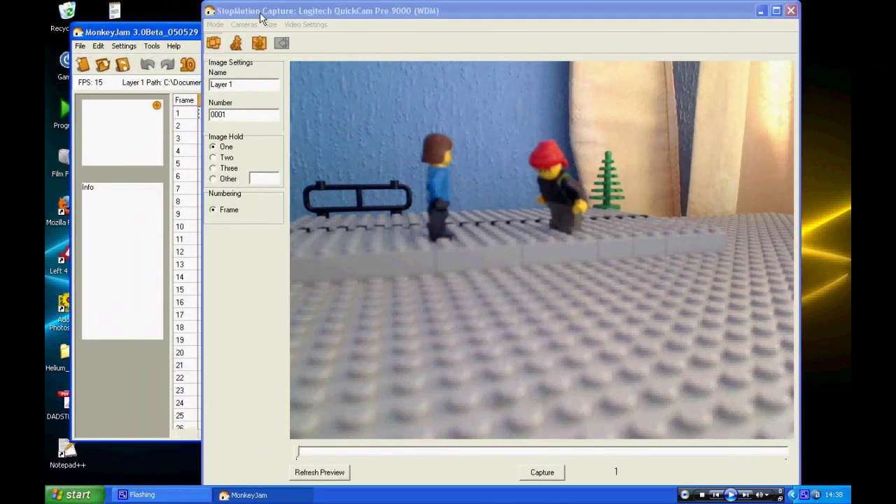
{"action": "left_click_drag", "start_coordinate": [263, 15], "coordinate": [286, 19]}
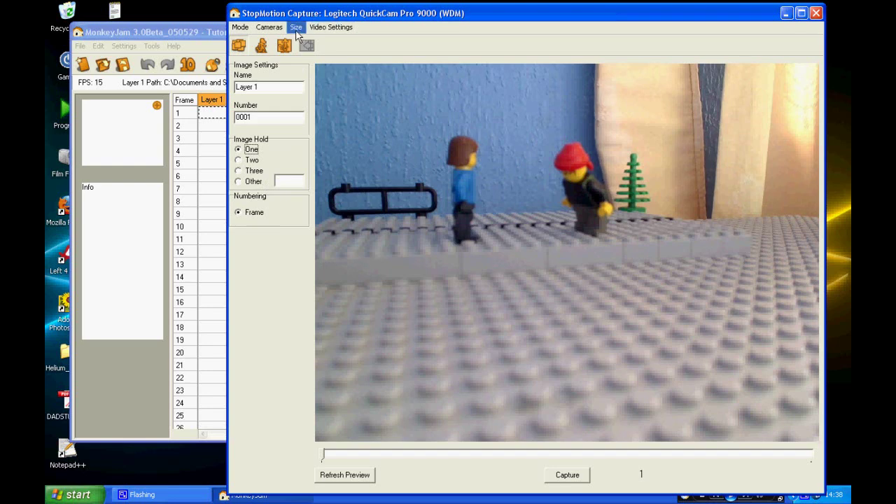
{"action": "left_click_drag", "start_coordinate": [343, 17], "coordinate": [321, 12]}
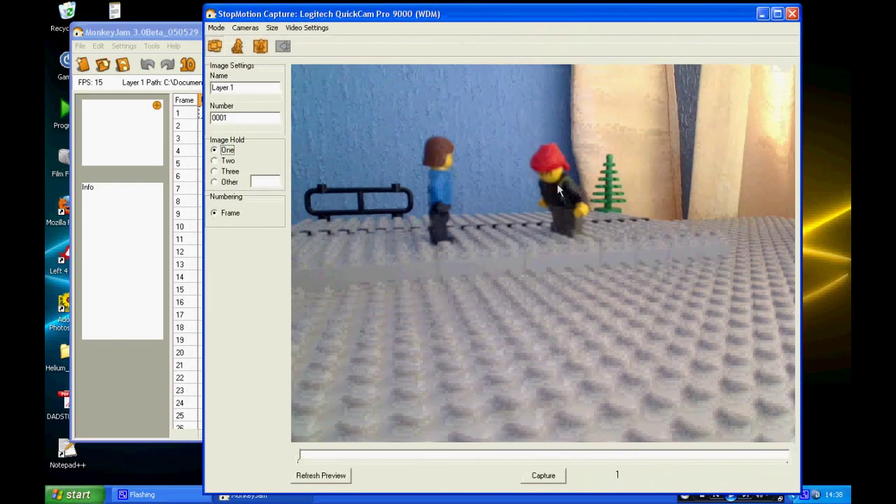
- Capture frames of the Lego figures into Layer 1, up to Layer 1_0004.png, then minimize the capture window
{"action": "key", "text": "Return"}
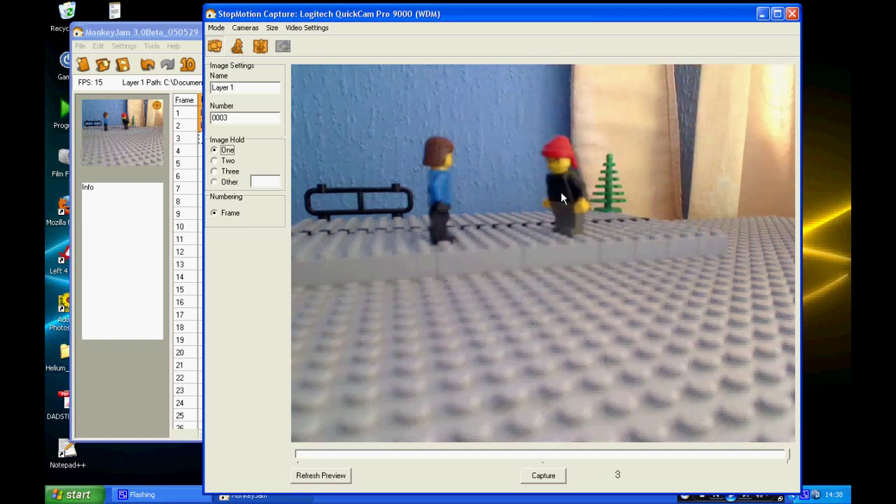
{"action": "key", "text": "Return"}
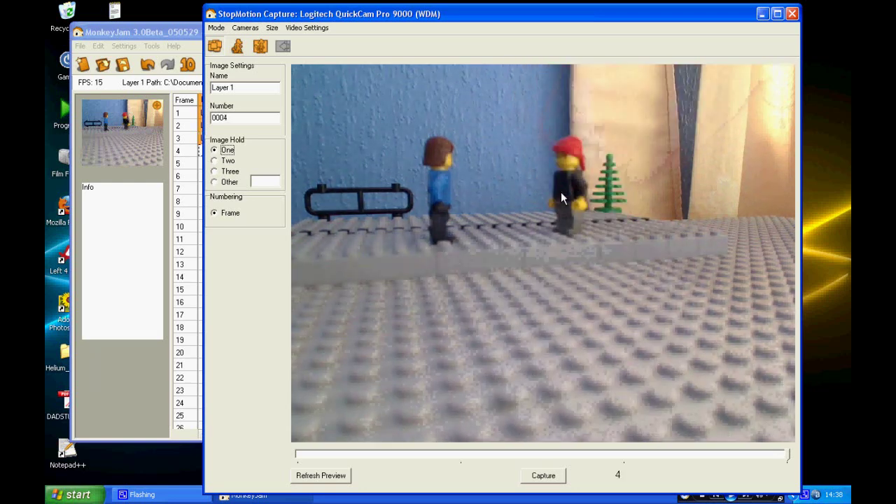
{"action": "key", "text": "Return"}
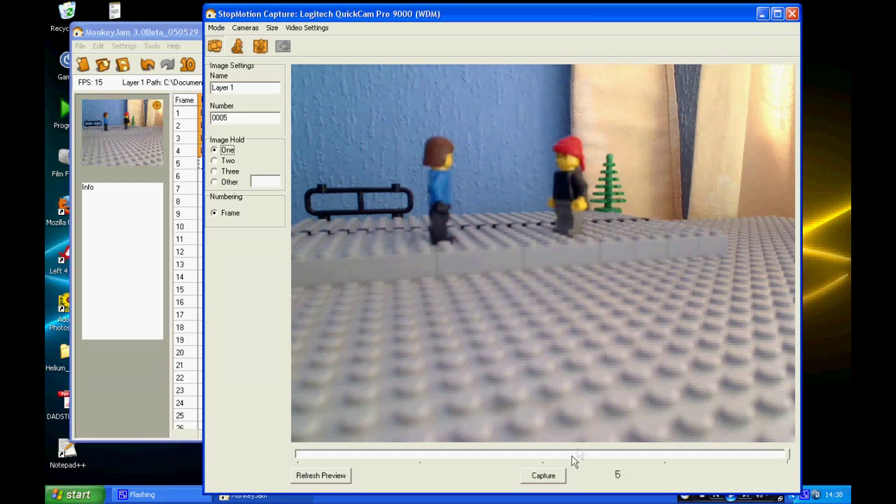
{"action": "left_click_drag", "start_coordinate": [340, 15], "coordinate": [366, 14]}
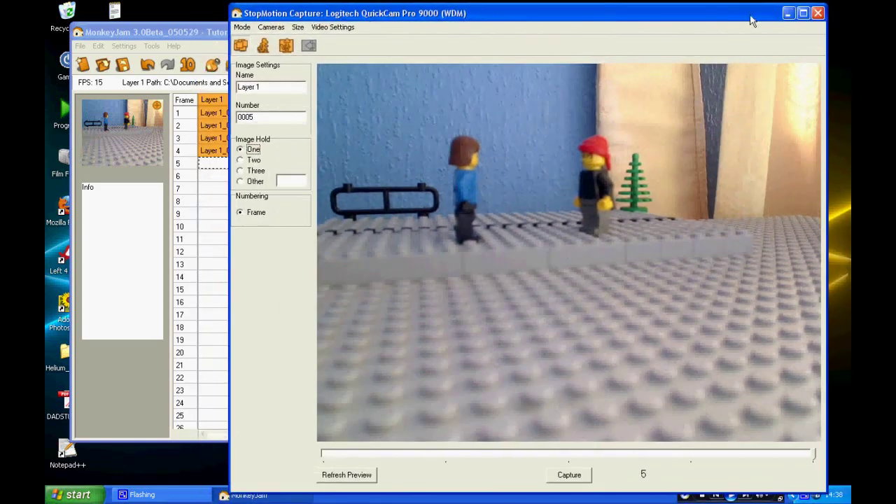
{"action": "left_click", "coordinate": [788, 13]}
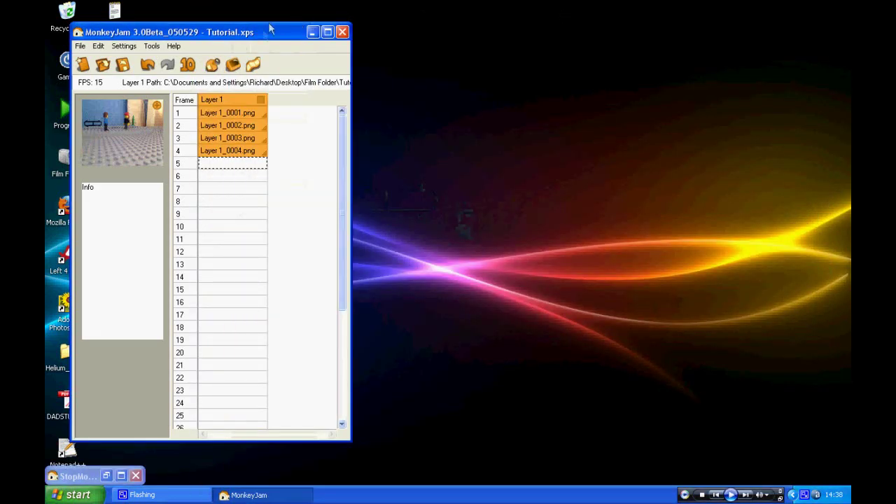
{"action": "left_click", "coordinate": [234, 66]}
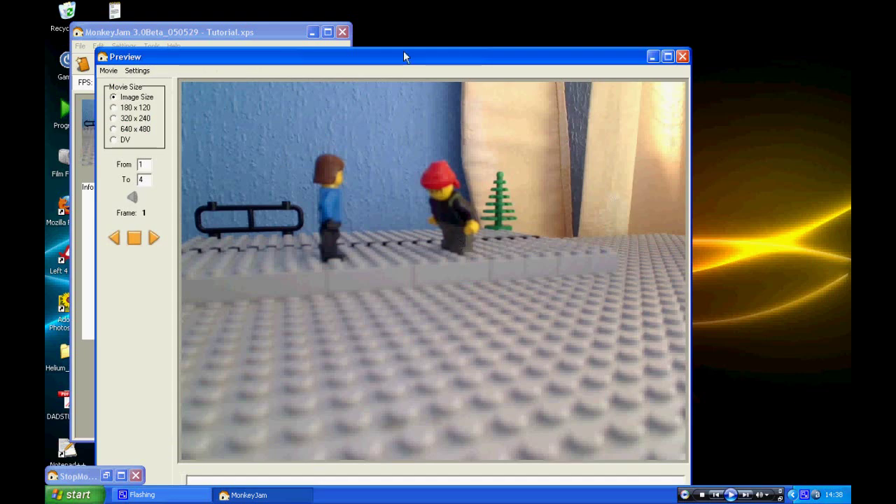
{"action": "left_click_drag", "start_coordinate": [404, 57], "coordinate": [457, 33]}
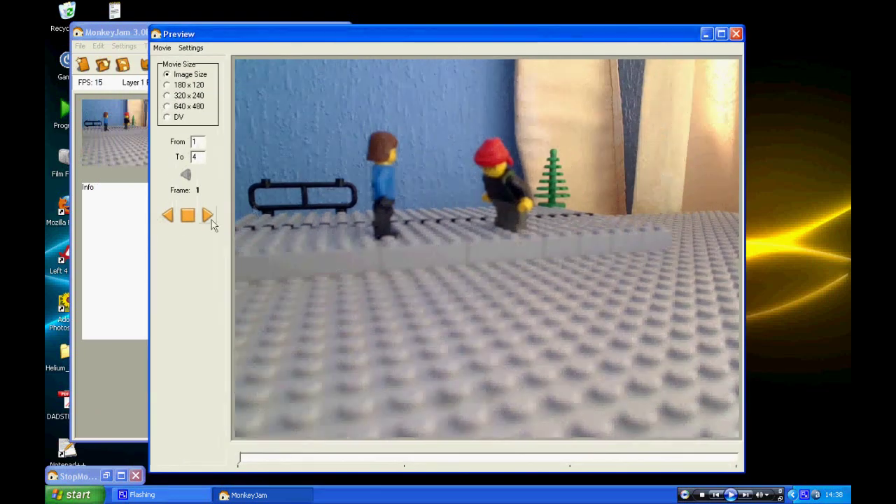
{"action": "left_click", "coordinate": [203, 215]}
{"action": "left_click", "coordinate": [208, 217]}
{"action": "left_click", "coordinate": [189, 217]}
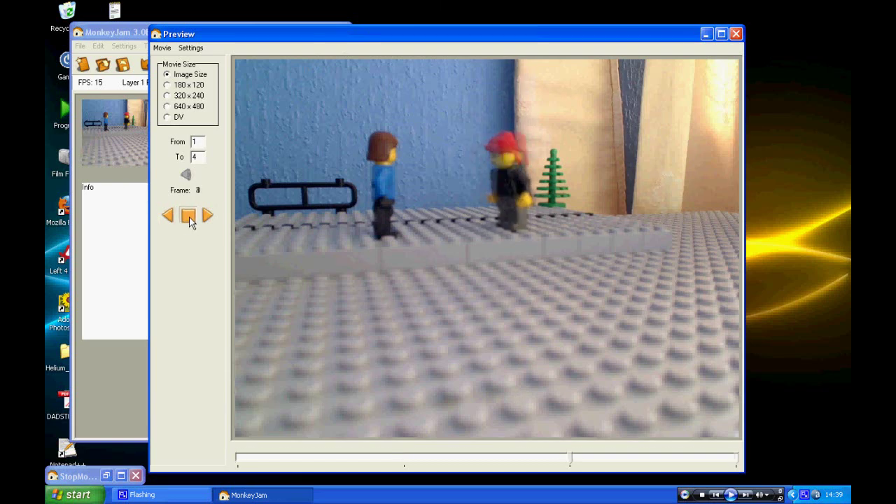
- Close the preview and set the AVI export to Image Size with no compressor
{"action": "left_click", "coordinate": [736, 34]}
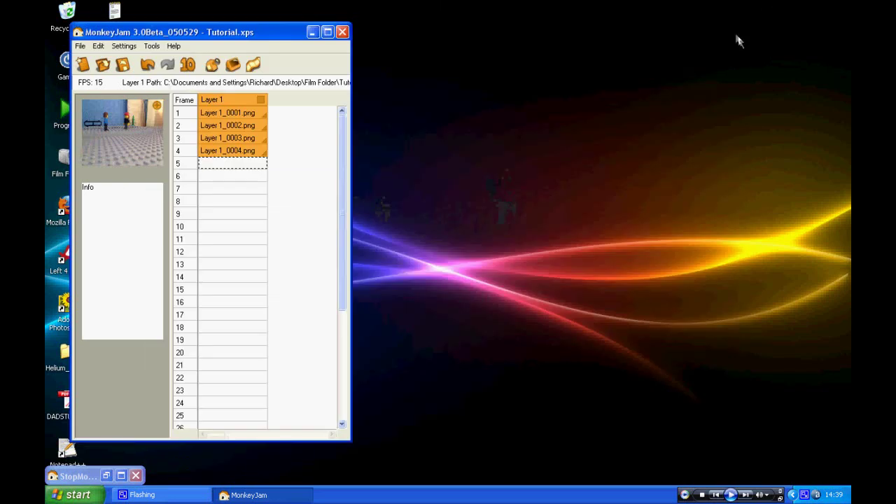
{"action": "left_click", "coordinate": [254, 65]}
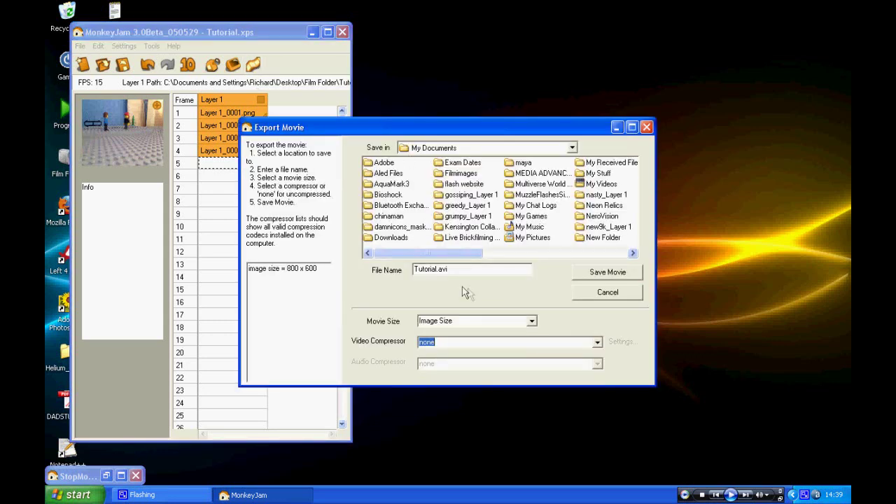
{"action": "left_click", "coordinate": [532, 320]}
{"action": "left_click", "coordinate": [477, 332]}
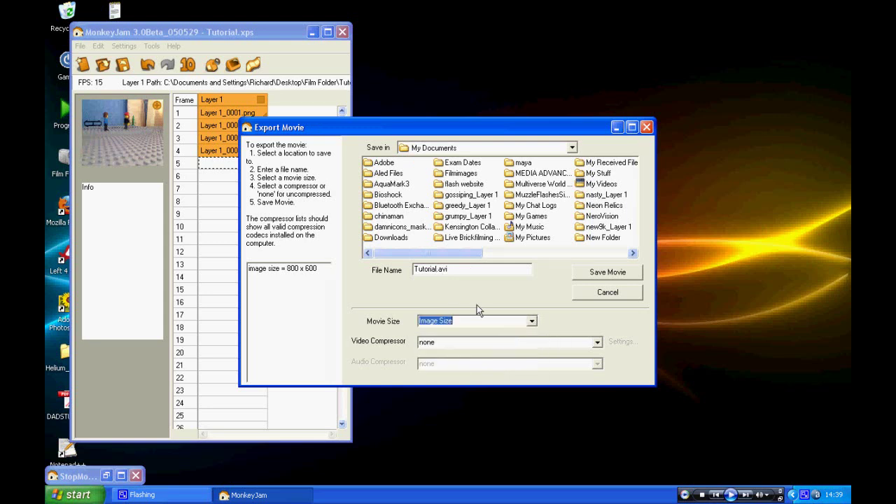
{"action": "left_click", "coordinate": [598, 341]}
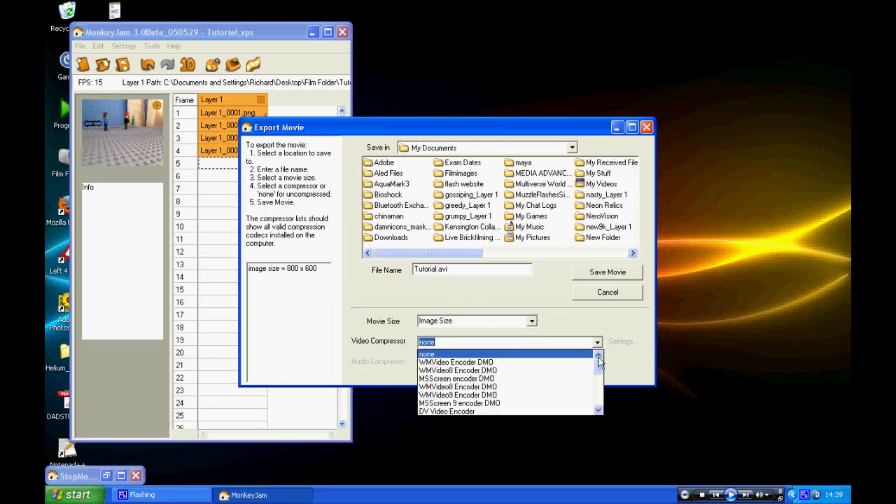
{"action": "mouse_move", "coordinate": [599, 364]}
{"action": "left_mouse_down"}
{"action": "mouse_move", "coordinate": [600, 385]}
{"action": "mouse_move", "coordinate": [600, 369]}
{"action": "left_mouse_up"}
{"action": "left_click", "coordinate": [597, 344]}
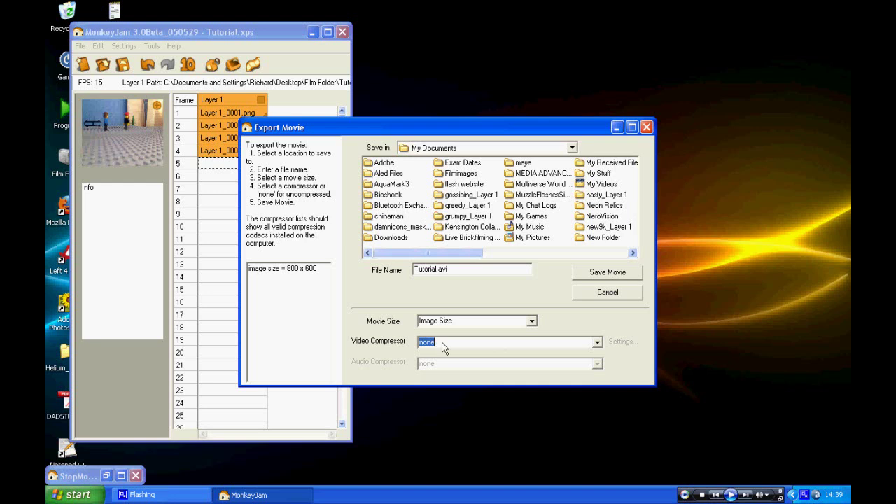
{"action": "left_click", "coordinate": [595, 343]}
{"action": "left_click_drag", "start_coordinate": [600, 369], "coordinate": [600, 382]}
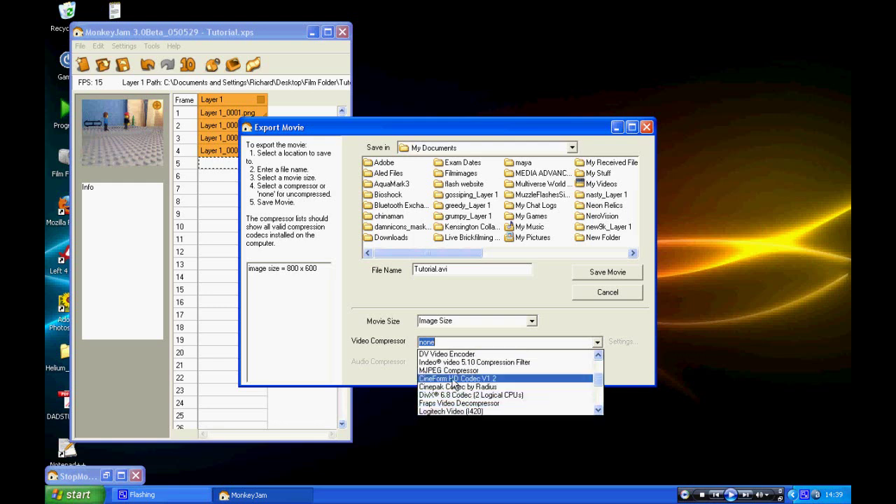
{"action": "left_click", "coordinate": [600, 344]}
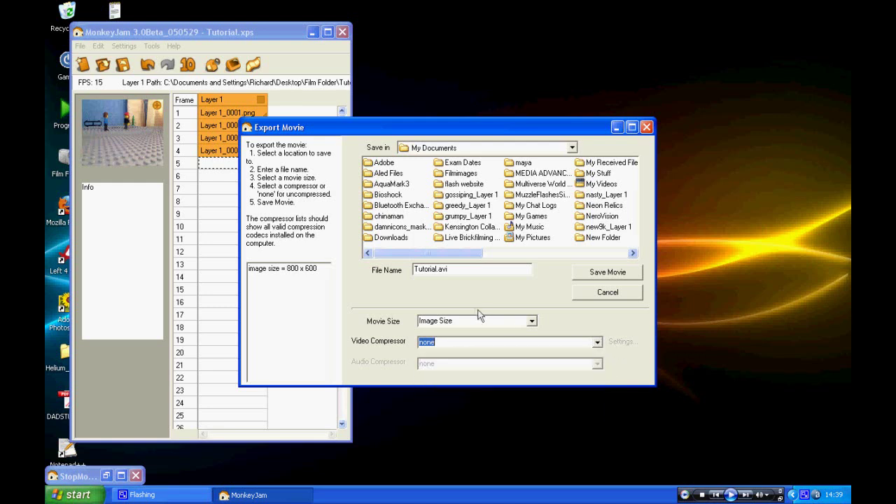
{"action": "left_click", "coordinate": [597, 343]}
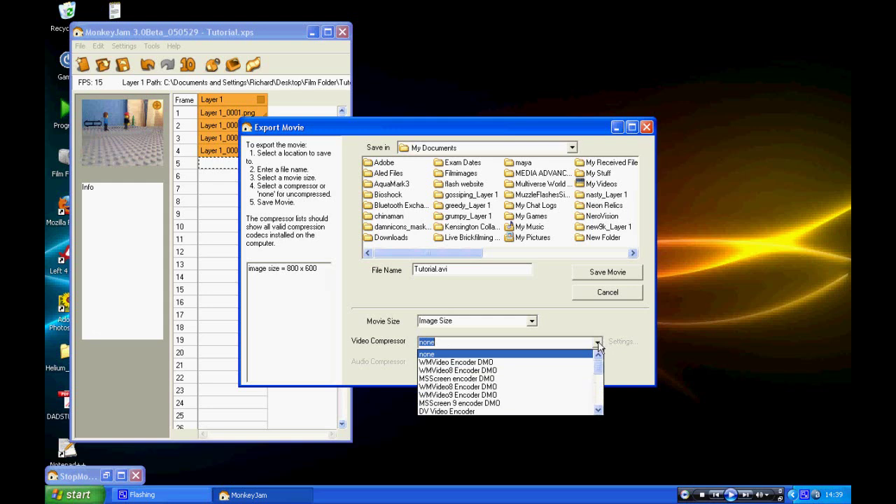
{"action": "left_click", "coordinate": [599, 343]}
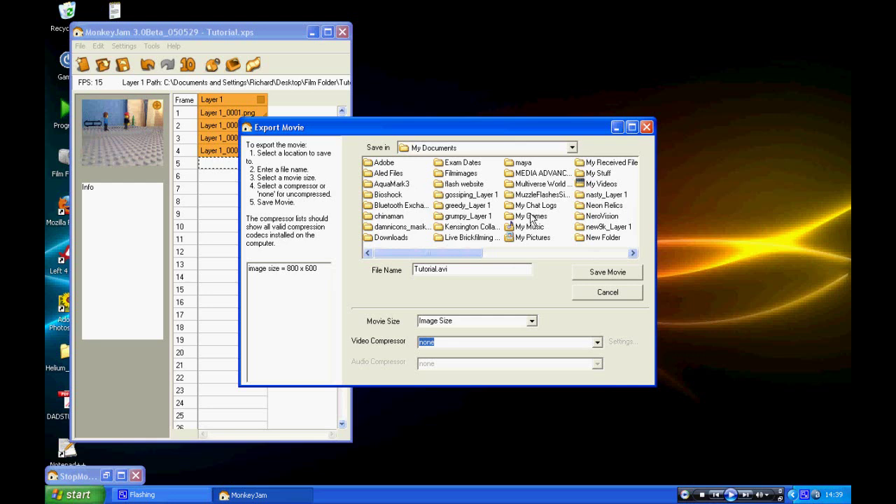
- Save the movie as Tutorial.avi in My Videos
{"action": "left_click", "coordinate": [601, 184]}
{"action": "double_click", "coordinate": [600, 185]}
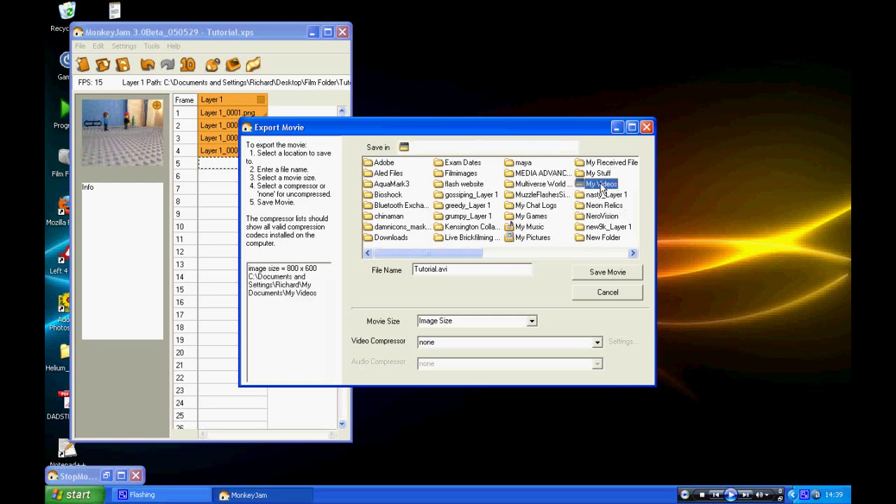
{"action": "left_click", "coordinate": [606, 273]}
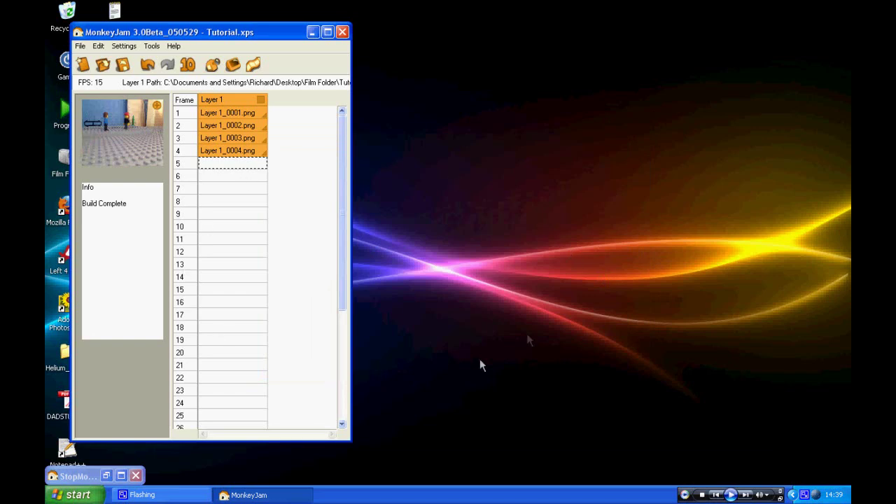
{"action": "left_click_drag", "start_coordinate": [240, 33], "coordinate": [355, 36]}
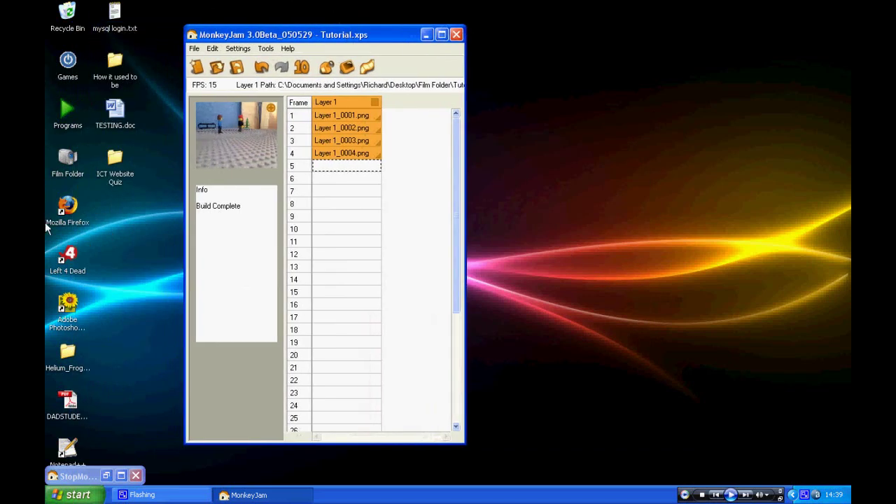
- Minimize MonkeyJam and open the Tutorial_Layer 1 folder inside the desktop's Film Folder
{"action": "left_click", "coordinate": [427, 35]}
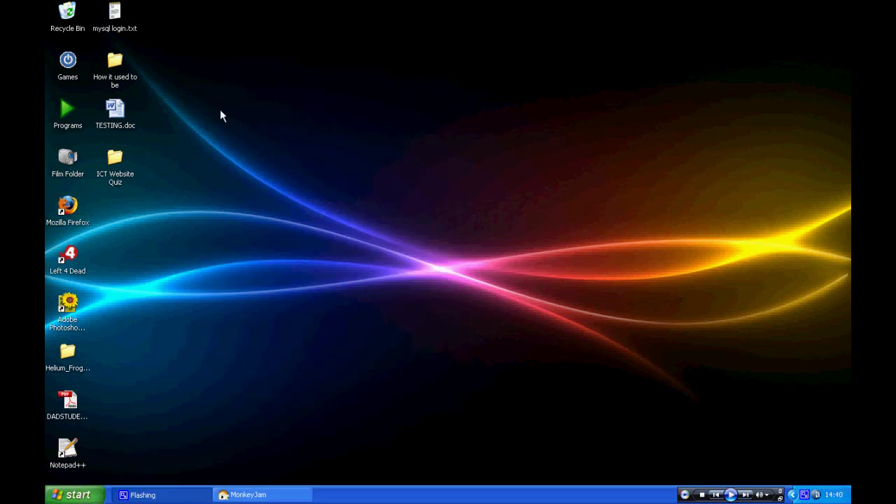
{"action": "left_click", "coordinate": [249, 495]}
{"action": "left_click", "coordinate": [427, 36]}
{"action": "double_click", "coordinate": [70, 160]}
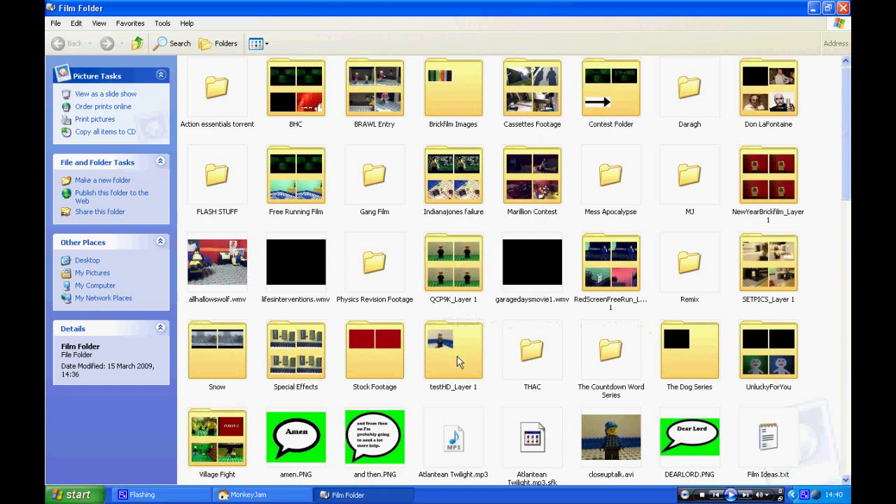
{"action": "scroll", "coordinate": [369, 335], "scroll_direction": "down", "scroll_amount": 3}
{"action": "scroll", "coordinate": [369, 335], "scroll_direction": "down", "scroll_amount": 15}
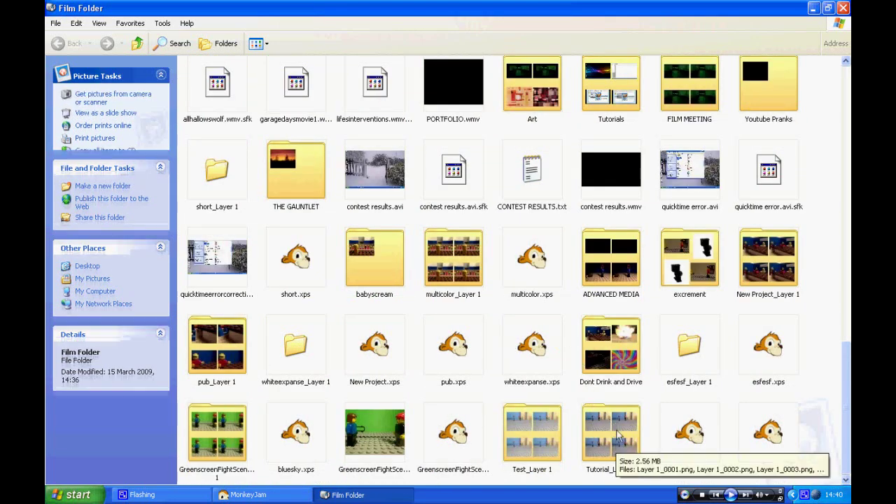
{"action": "double_click", "coordinate": [612, 430]}
- View the four captured PNG frames as thumbnails, then bring MonkeyJam back to the front
{"action": "left_click", "coordinate": [256, 43]}
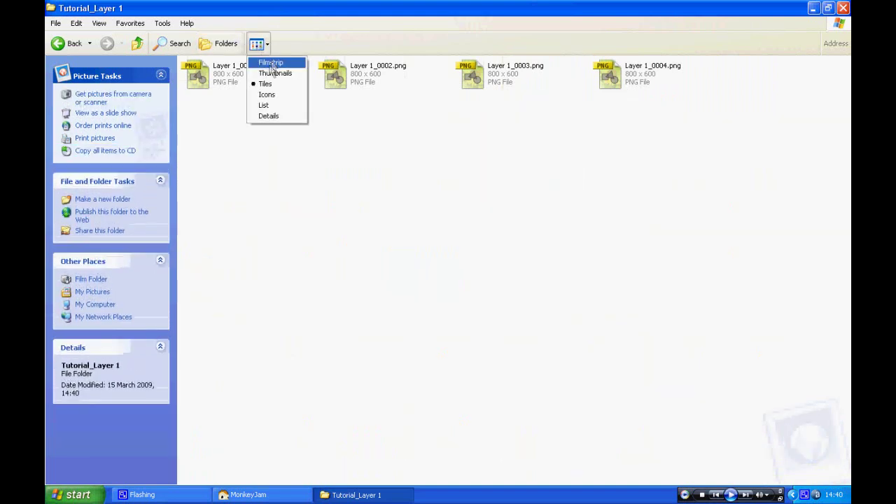
{"action": "left_click", "coordinate": [270, 72]}
{"action": "left_click_drag", "start_coordinate": [527, 177], "coordinate": [190, 64]}
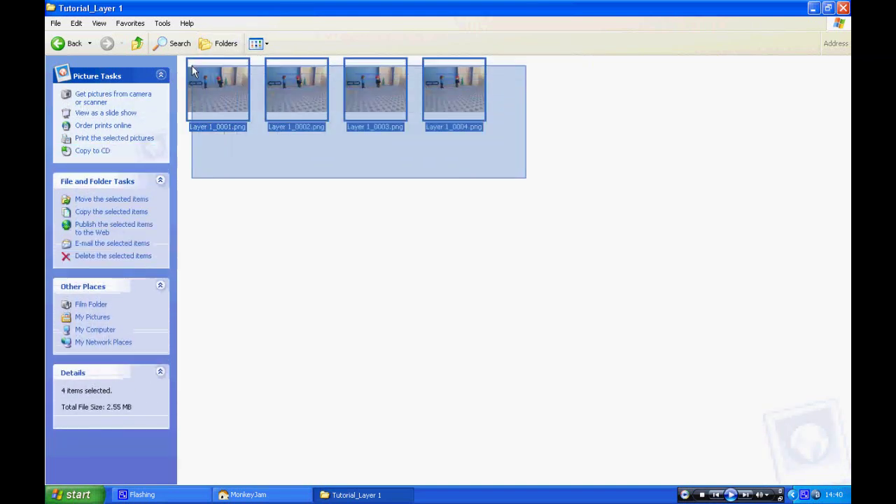
{"action": "left_click_drag", "start_coordinate": [216, 160], "coordinate": [448, 81]}
{"action": "left_click", "coordinate": [399, 153]}
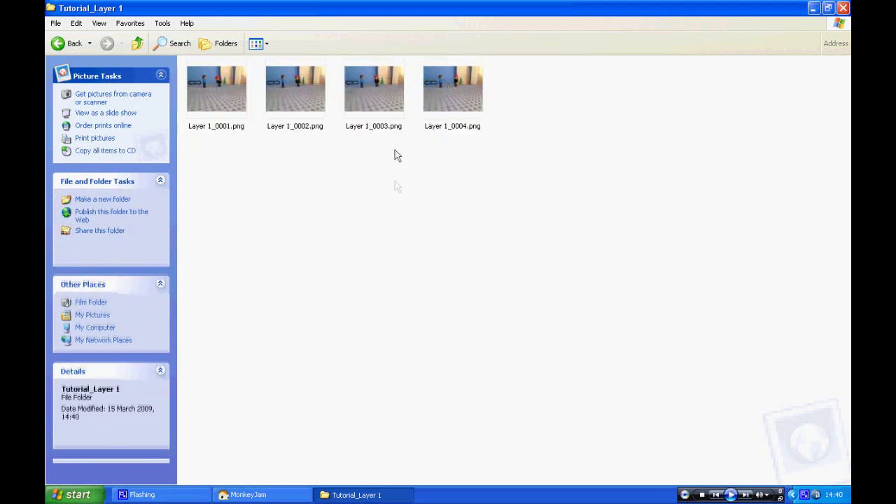
{"action": "left_click", "coordinate": [290, 494]}
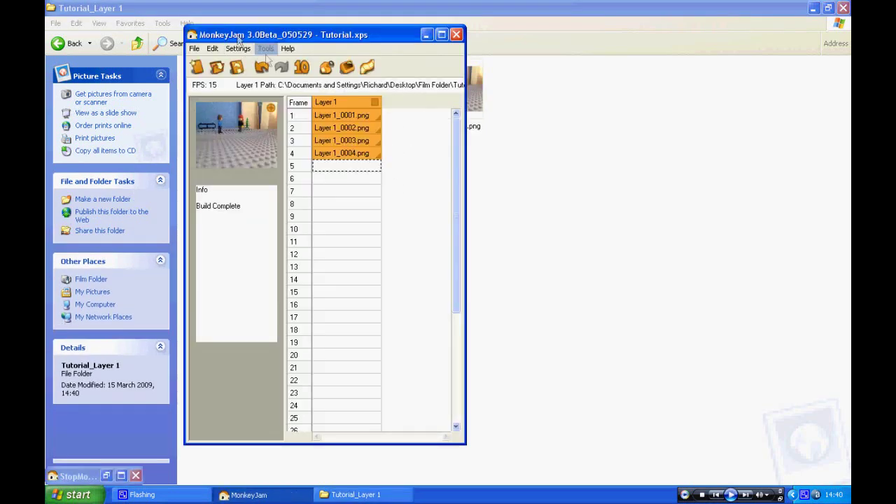
- Import Layer 1_0002.png from Tutorial_Layer 1 as frame 5 of Layer 1, held for 1 frame
{"action": "left_click", "coordinate": [194, 50]}
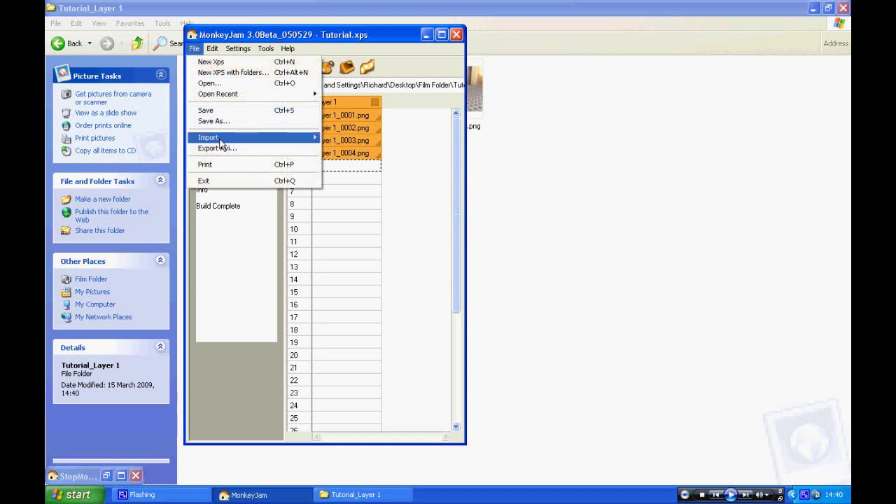
{"action": "mouse_move", "coordinate": [295, 139]}
{"action": "left_click", "coordinate": [341, 140]}
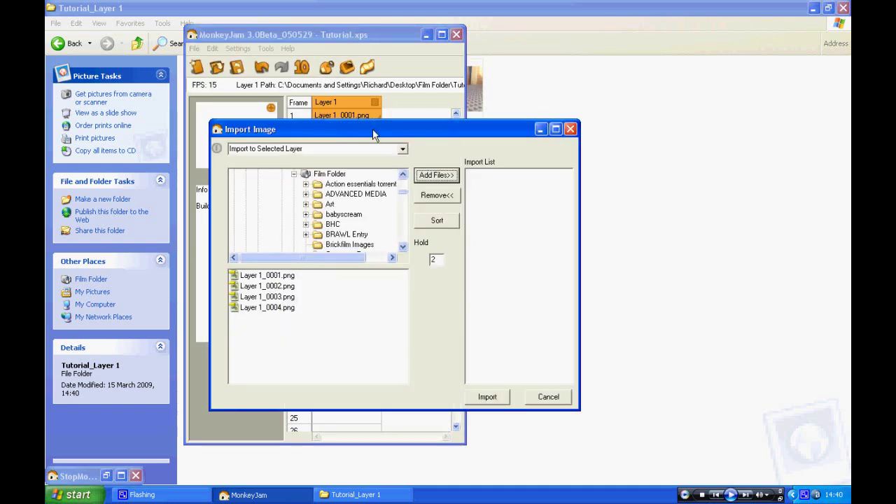
{"action": "left_click_drag", "start_coordinate": [372, 131], "coordinate": [376, 129]}
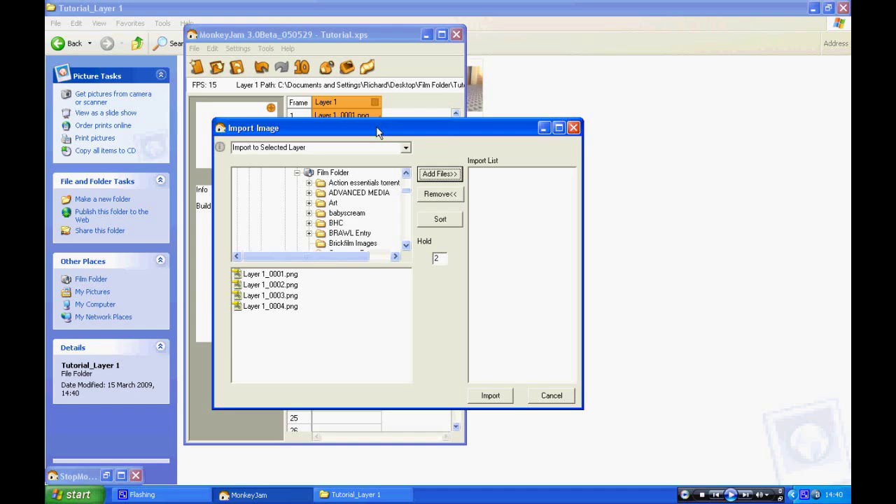
{"action": "left_click_drag", "start_coordinate": [376, 128], "coordinate": [631, 97]}
{"action": "left_click", "coordinate": [522, 254]}
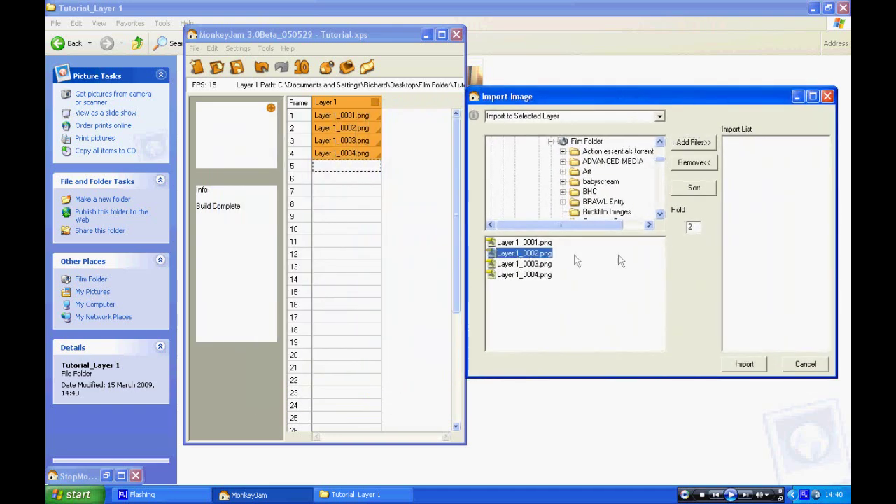
{"action": "left_click", "coordinate": [693, 143]}
{"action": "left_click_drag", "start_coordinate": [698, 228], "coordinate": [681, 227]}
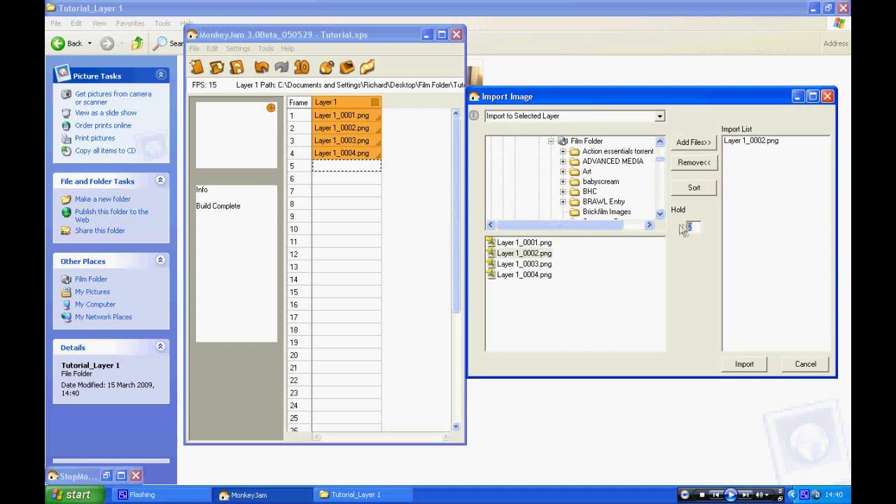
{"action": "left_click", "coordinate": [744, 364]}
{"action": "mouse_move", "coordinate": [357, 171]}
{"action": "left_mouse_down"}
{"action": "mouse_move", "coordinate": [348, 186]}
{"action": "mouse_move", "coordinate": [346, 175]}
{"action": "mouse_move", "coordinate": [351, 190]}
{"action": "mouse_move", "coordinate": [345, 172]}
{"action": "mouse_move", "coordinate": [346, 181]}
{"action": "left_mouse_up"}
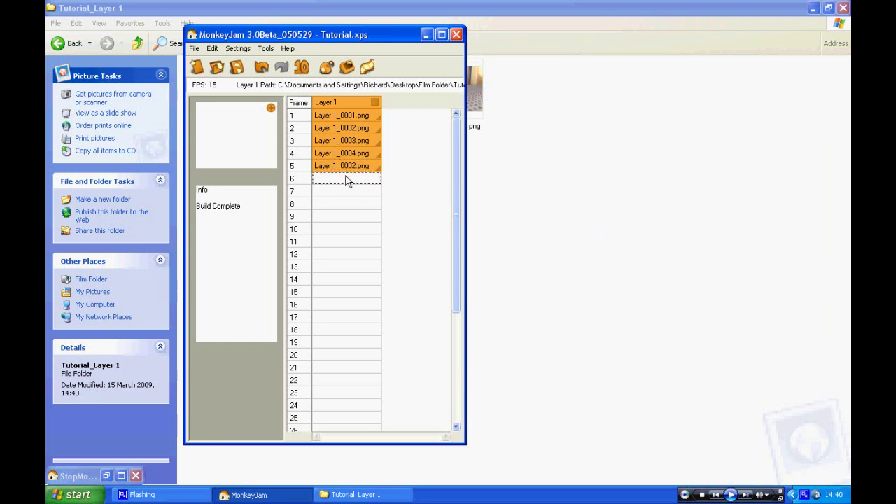
- Import the Teddy Picker mp3 from My Music as the project's audio track
{"action": "left_click", "coordinate": [194, 49]}
{"action": "mouse_move", "coordinate": [220, 138]}
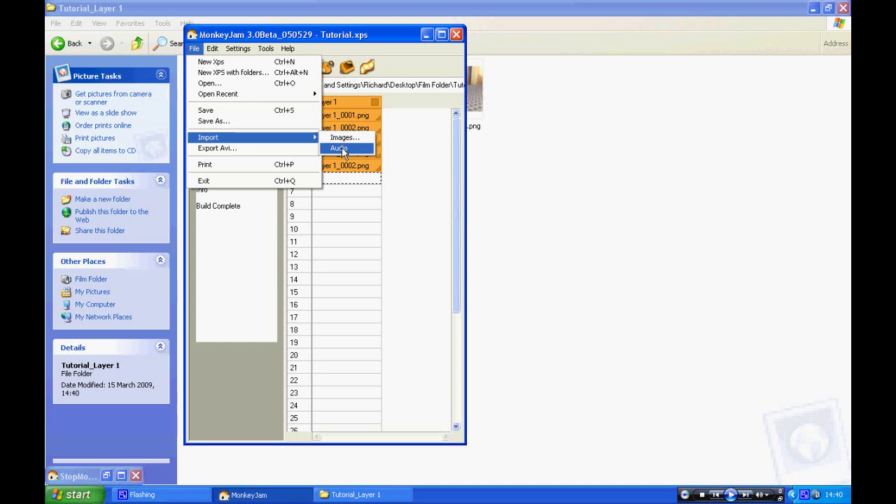
{"action": "left_click", "coordinate": [341, 147]}
{"action": "double_click", "coordinate": [479, 203]}
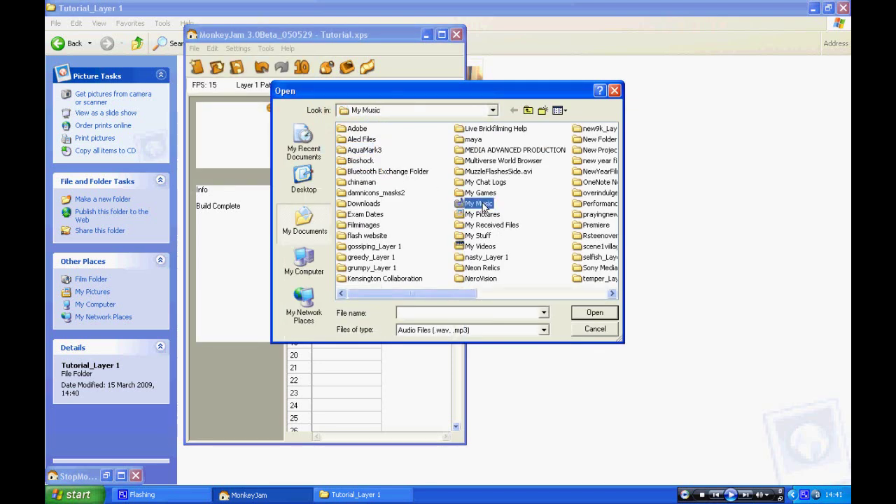
{"action": "scroll", "coordinate": [477, 207], "scroll_direction": "down", "scroll_amount": 3}
{"action": "left_click", "coordinate": [397, 183]}
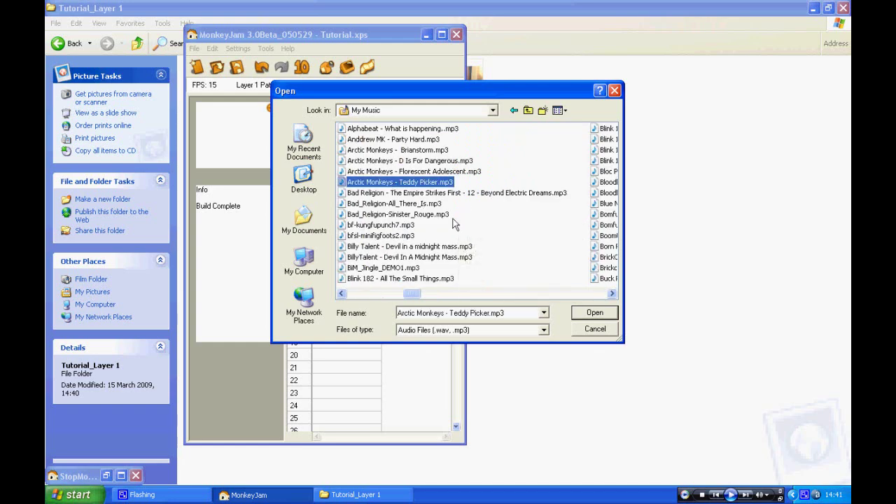
{"action": "left_click", "coordinate": [595, 313]}
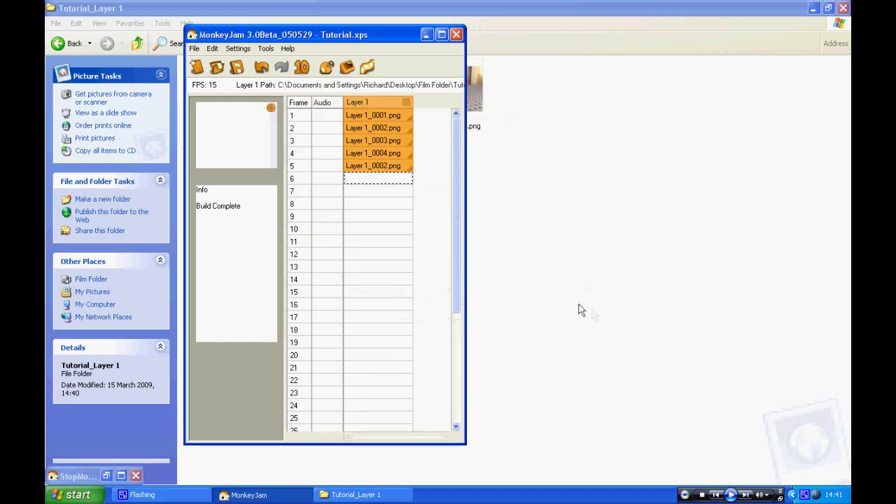
- Build the project so the audio waveform appears in the Audio column
{"action": "scroll", "coordinate": [359, 201], "scroll_direction": "down", "scroll_amount": 2}
{"action": "right_click", "coordinate": [364, 199]}
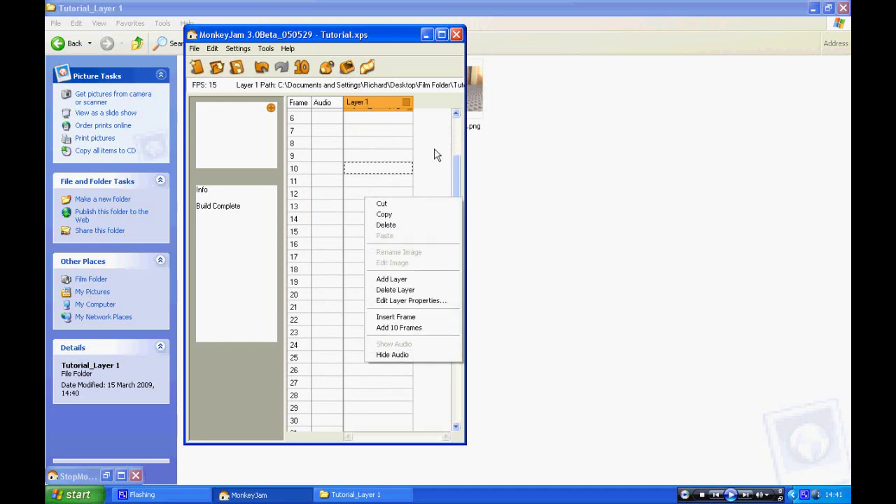
{"action": "left_click", "coordinate": [391, 224]}
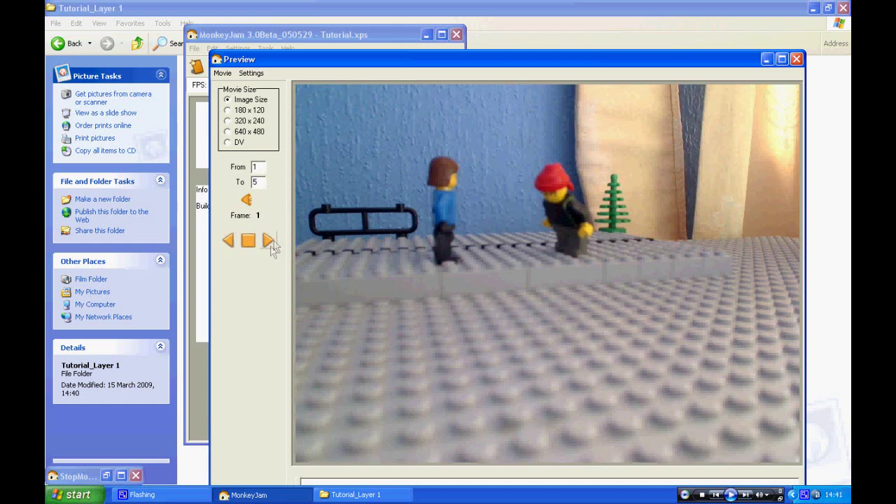
{"action": "left_click", "coordinate": [268, 240]}
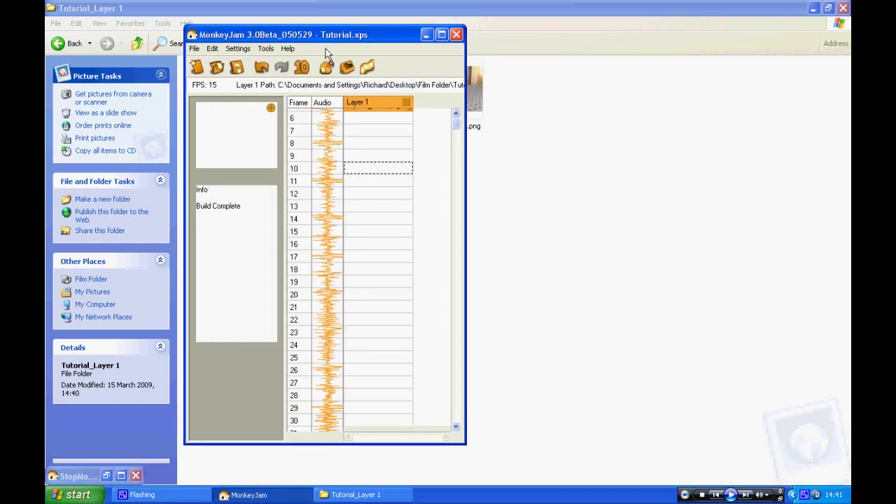
{"action": "left_click_drag", "start_coordinate": [456, 126], "coordinate": [456, 122]}
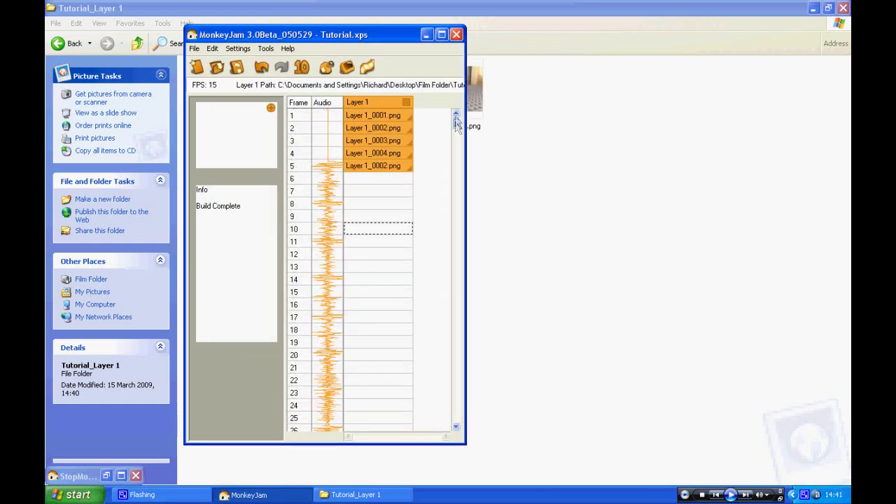
- Extend frame 5's image down through the remaining frames of Layer 1
{"action": "left_click", "coordinate": [393, 117]}
{"action": "left_click", "coordinate": [379, 167]}
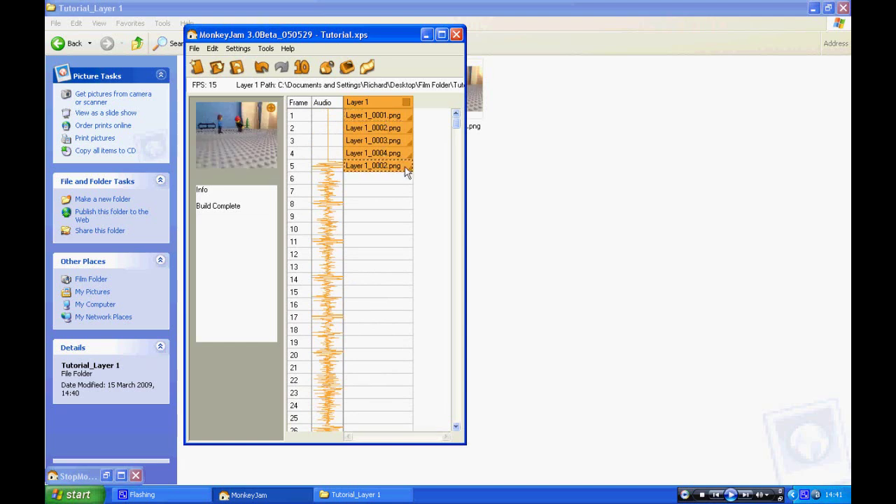
{"action": "left_click_drag", "start_coordinate": [411, 173], "coordinate": [409, 475]}
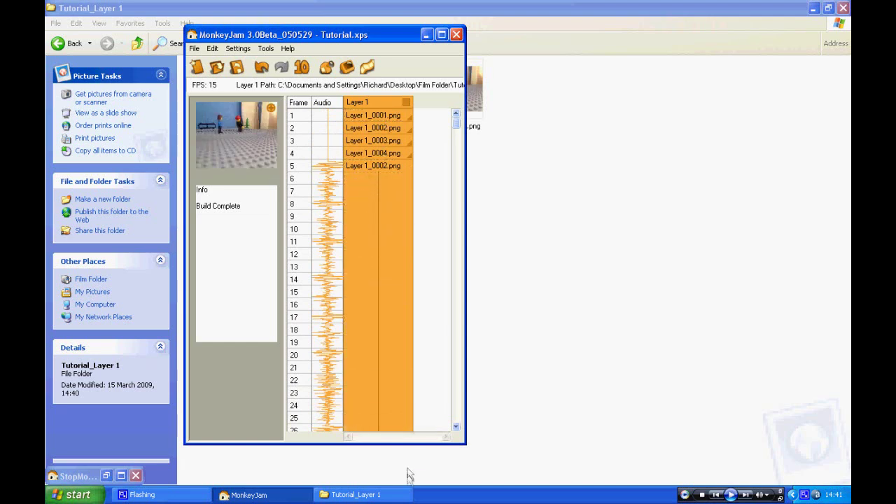
- Render a preview of the animation, play it, stop it, and close the preview
{"action": "left_click", "coordinate": [353, 70]}
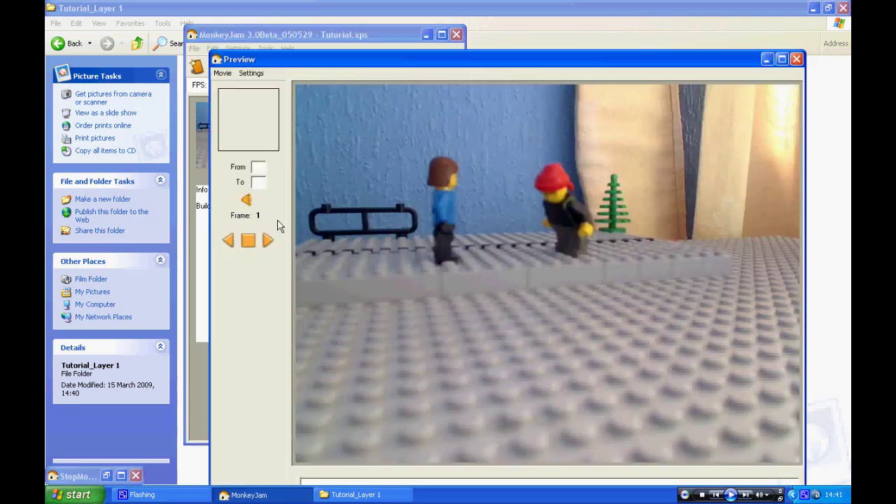
{"action": "left_click_drag", "start_coordinate": [278, 59], "coordinate": [260, 23]}
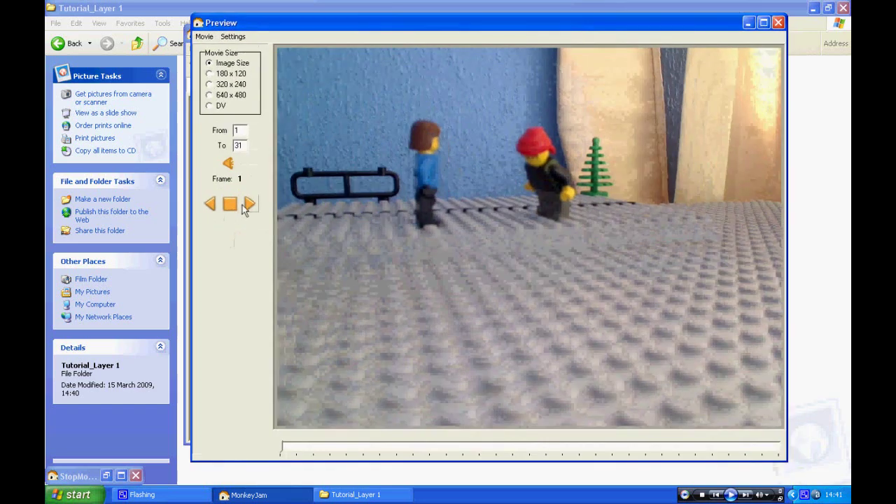
{"action": "left_click", "coordinate": [245, 205]}
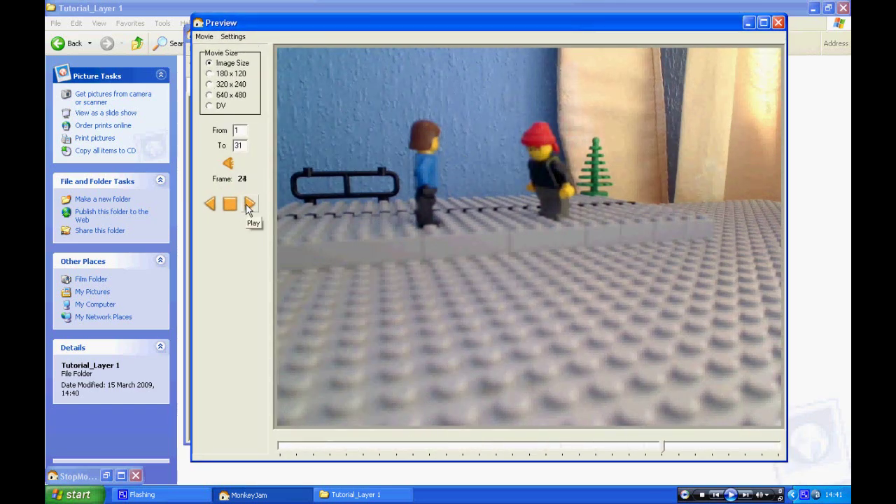
{"action": "left_click", "coordinate": [232, 204]}
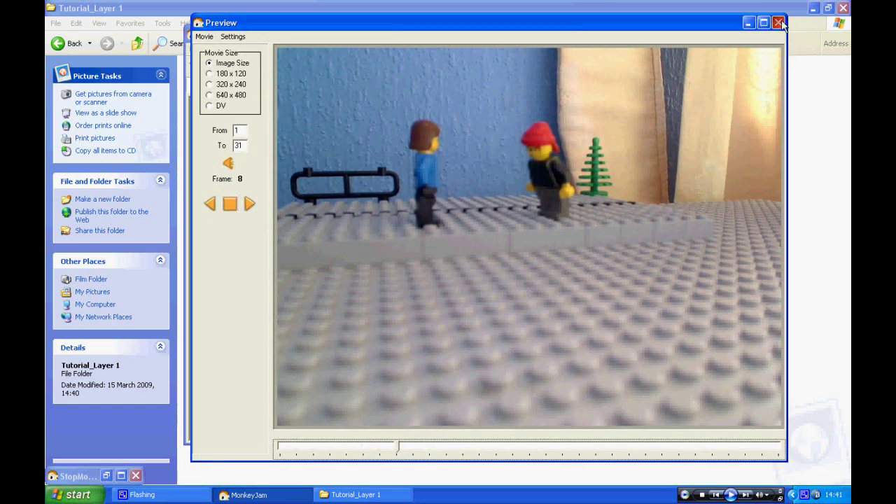
{"action": "left_click", "coordinate": [778, 22]}
- Add an empty Layer 2 to the timeline and close the Tutorial project
{"action": "left_click_drag", "start_coordinate": [348, 42], "coordinate": [428, 46]}
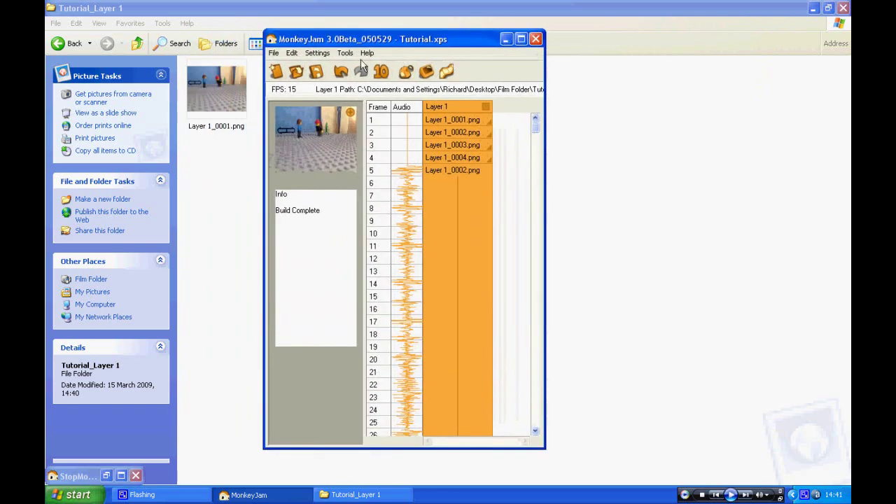
{"action": "left_click", "coordinate": [407, 71]}
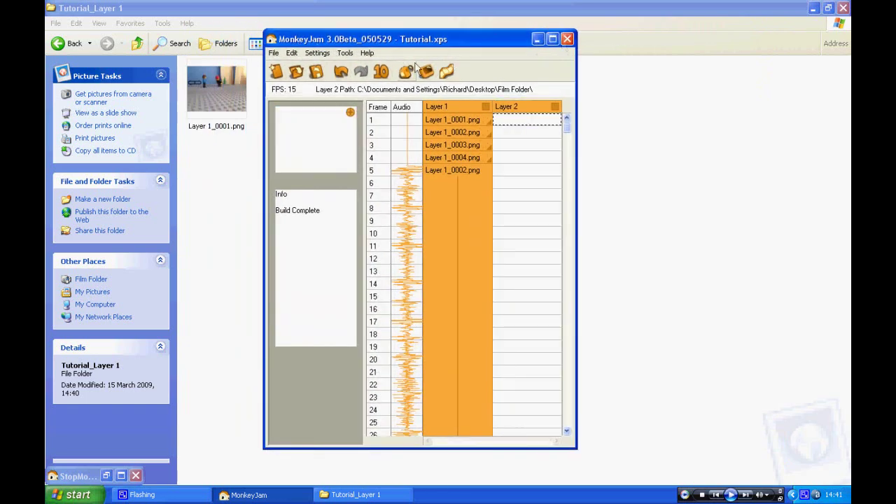
{"action": "left_click", "coordinate": [568, 40]}
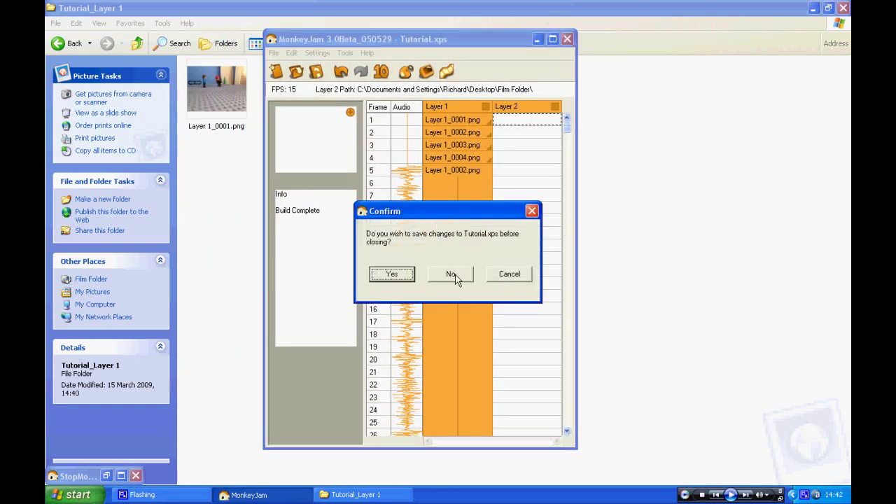